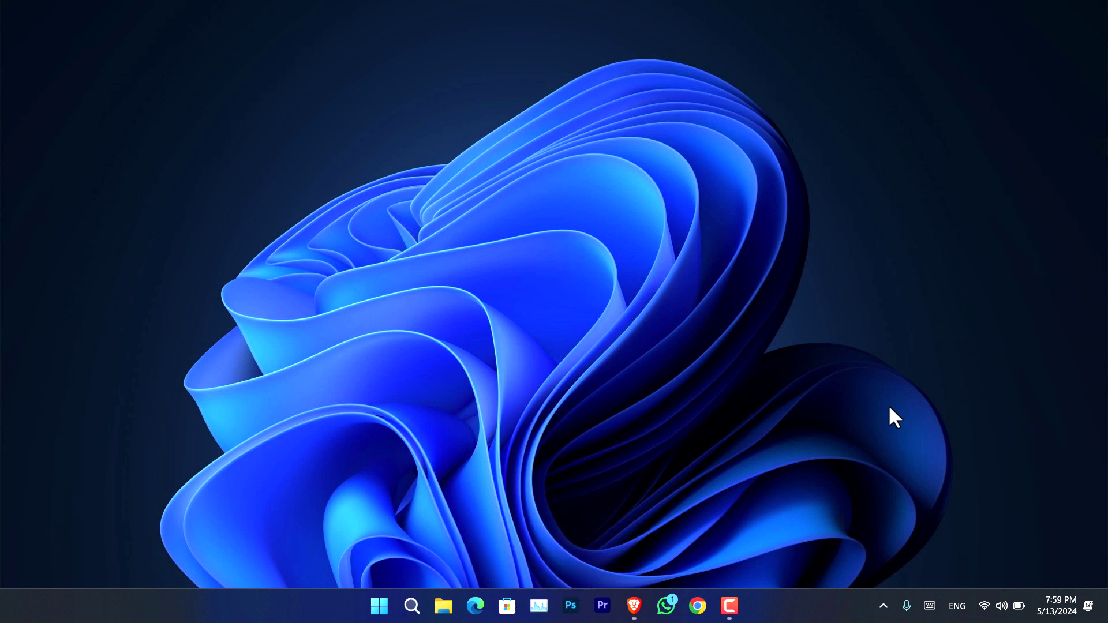
Open Windows Settings, scroll through it, and close it.
{"action": "key", "text": "super+i"}
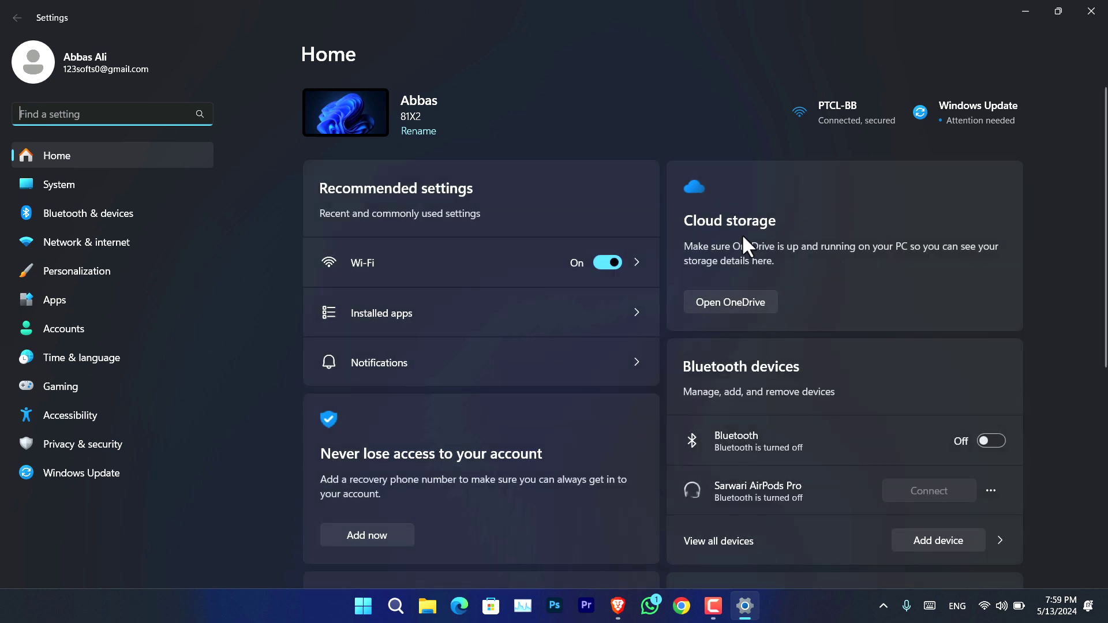
{"action": "scroll", "coordinate": [736, 221], "scroll_direction": "down", "scroll_amount": 5}
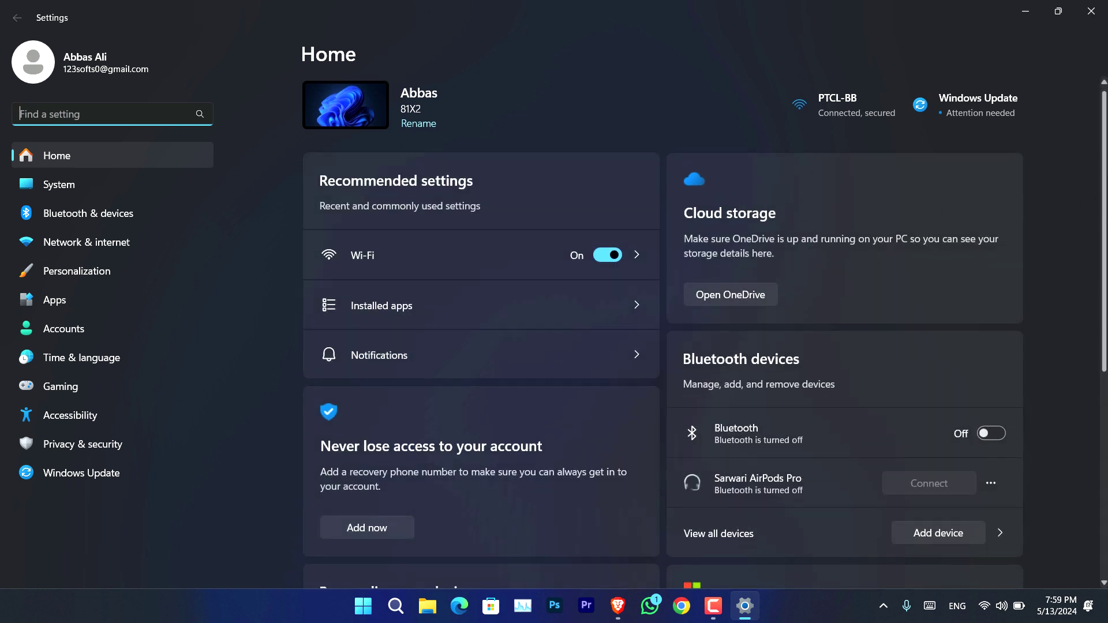
{"action": "scroll", "coordinate": [705, 334], "scroll_direction": "down", "scroll_amount": 1}
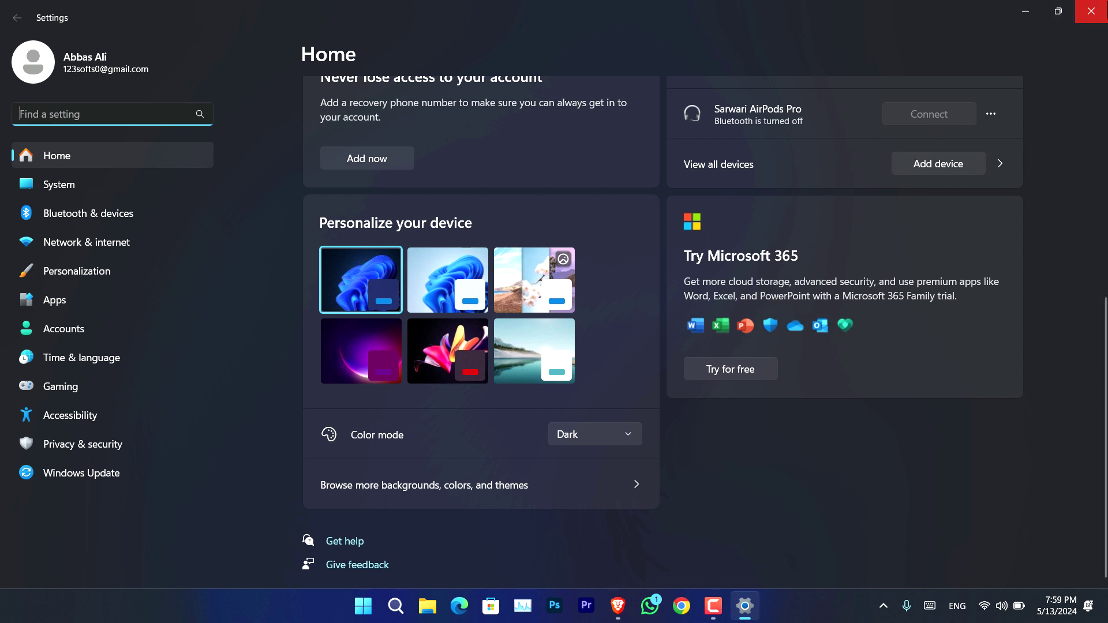
{"action": "left_click", "coordinate": [1091, 11]}
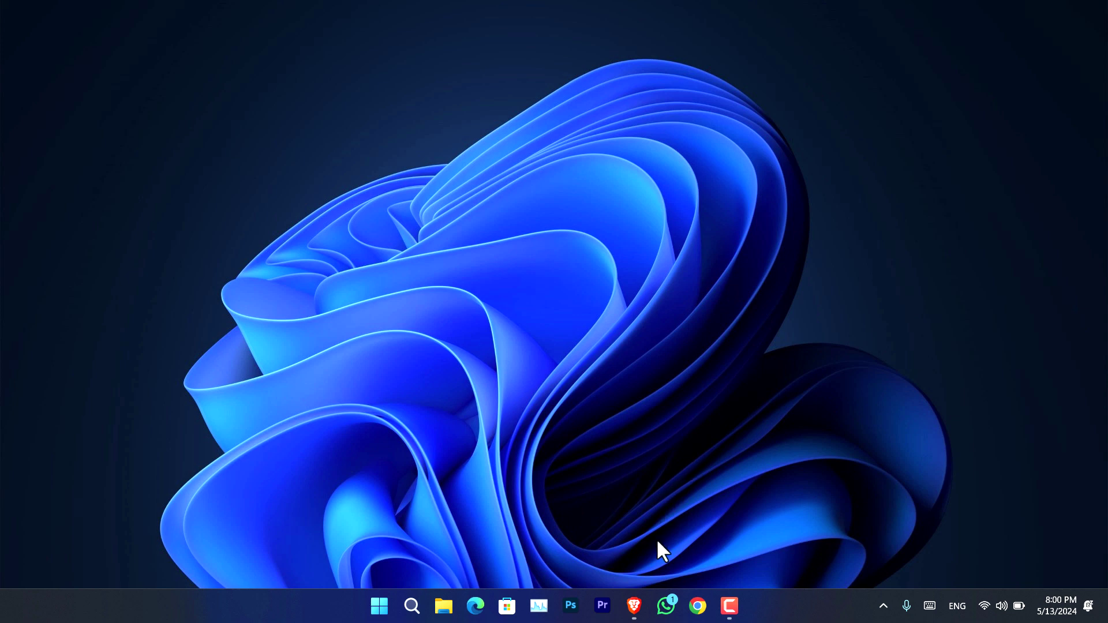
Bring Brave back and check the OFGB Version 0.3 tab before returning to Winpilot releases.
{"action": "left_click", "coordinate": [637, 604]}
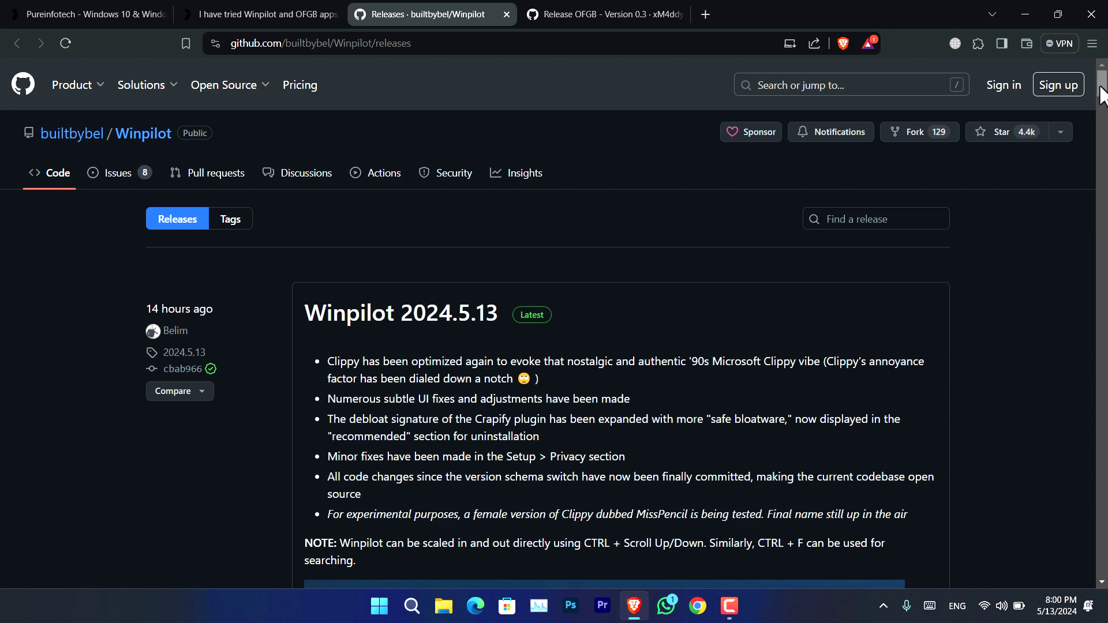
{"action": "left_click_drag", "start_coordinate": [1103, 90], "coordinate": [1103, 75]}
{"action": "left_click", "coordinate": [628, 13]}
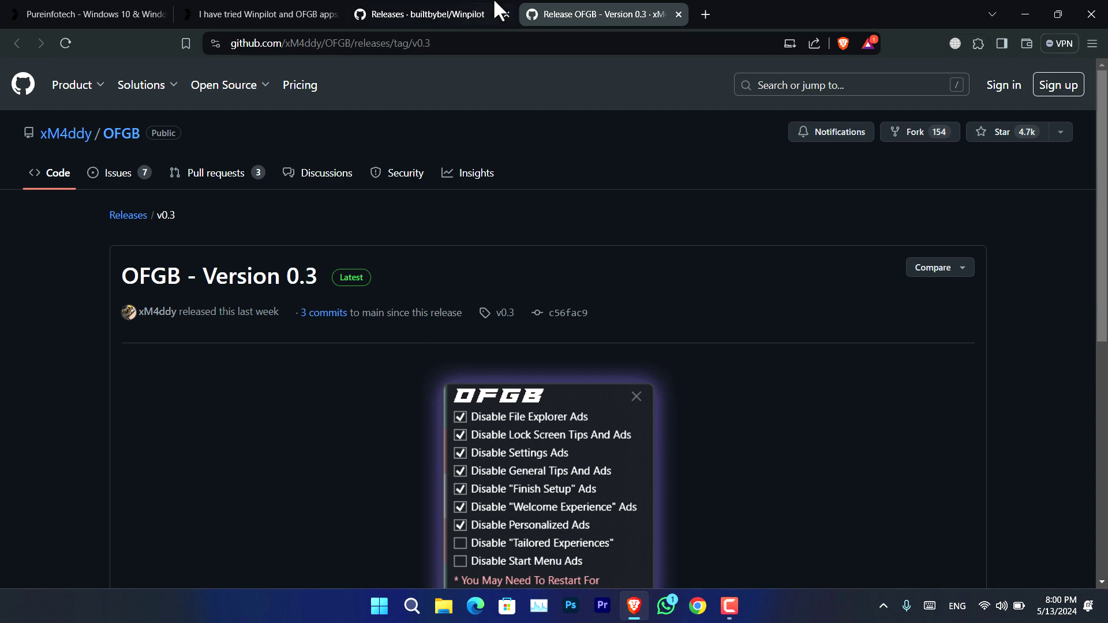
{"action": "left_click", "coordinate": [473, 10]}
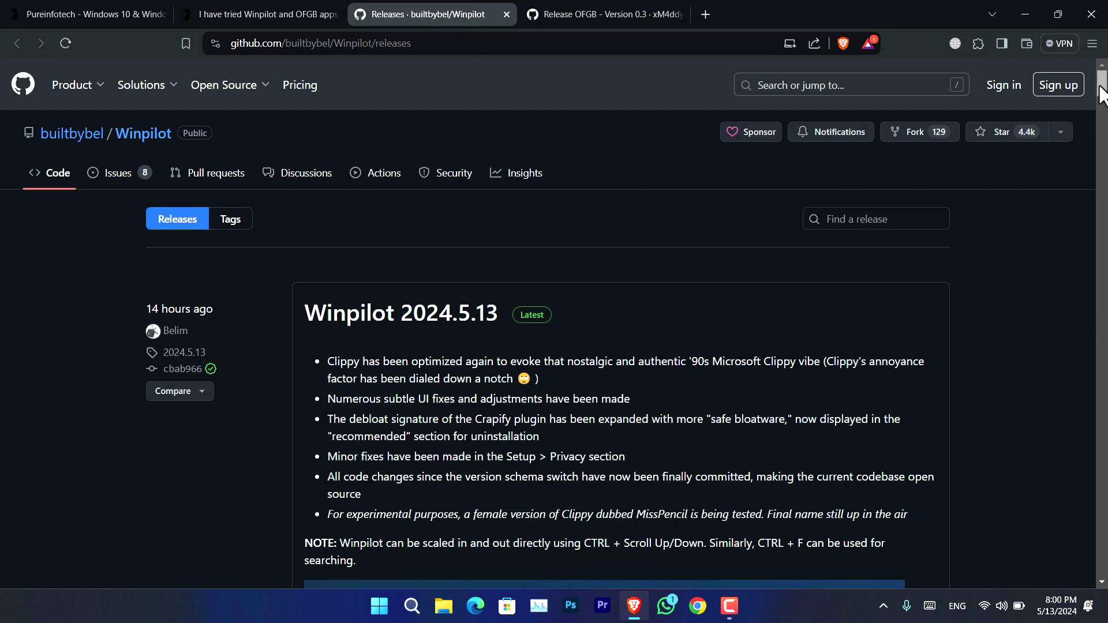
Download Winpilot.zip (862 KB) from the release Assets through IDM and open it.
{"action": "left_click_drag", "start_coordinate": [1102, 98], "coordinate": [1105, 132]}
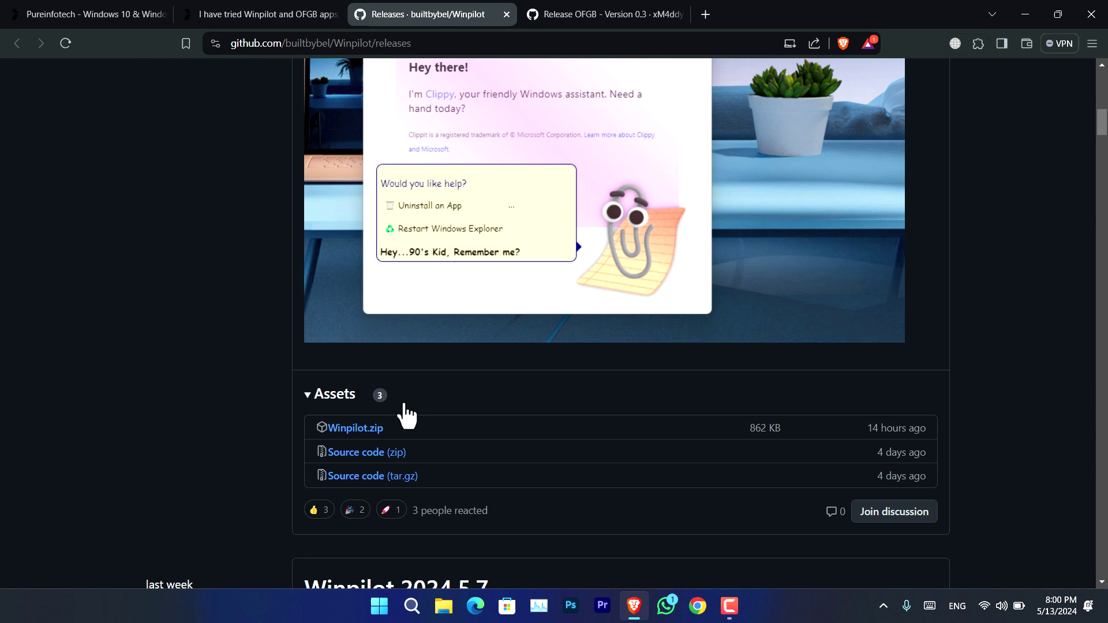
{"action": "left_click", "coordinate": [372, 449]}
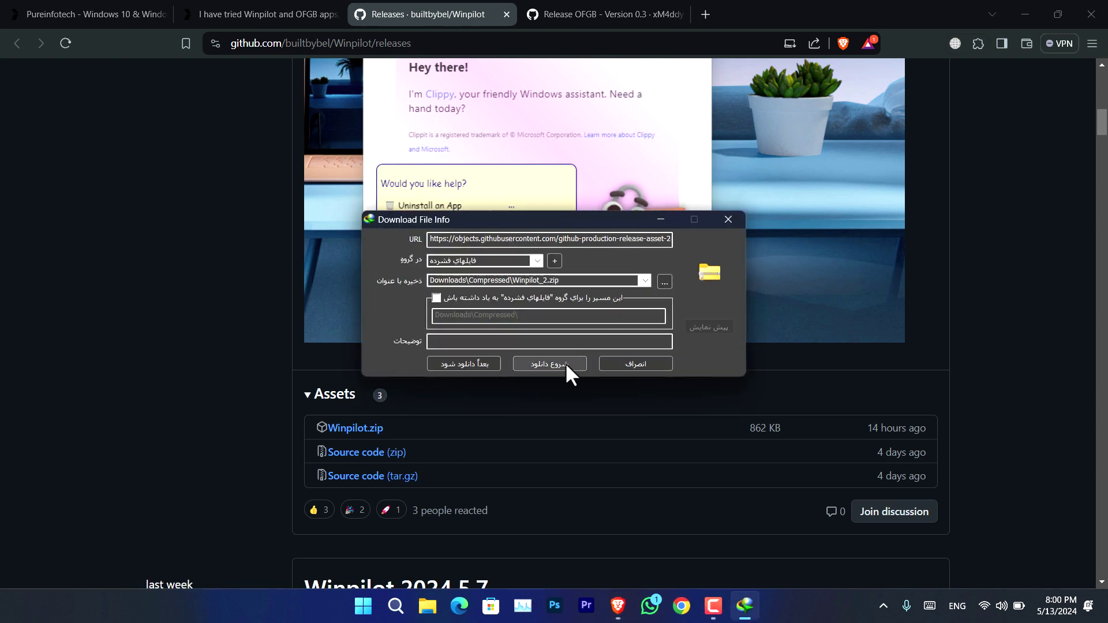
{"action": "left_click", "coordinate": [566, 366]}
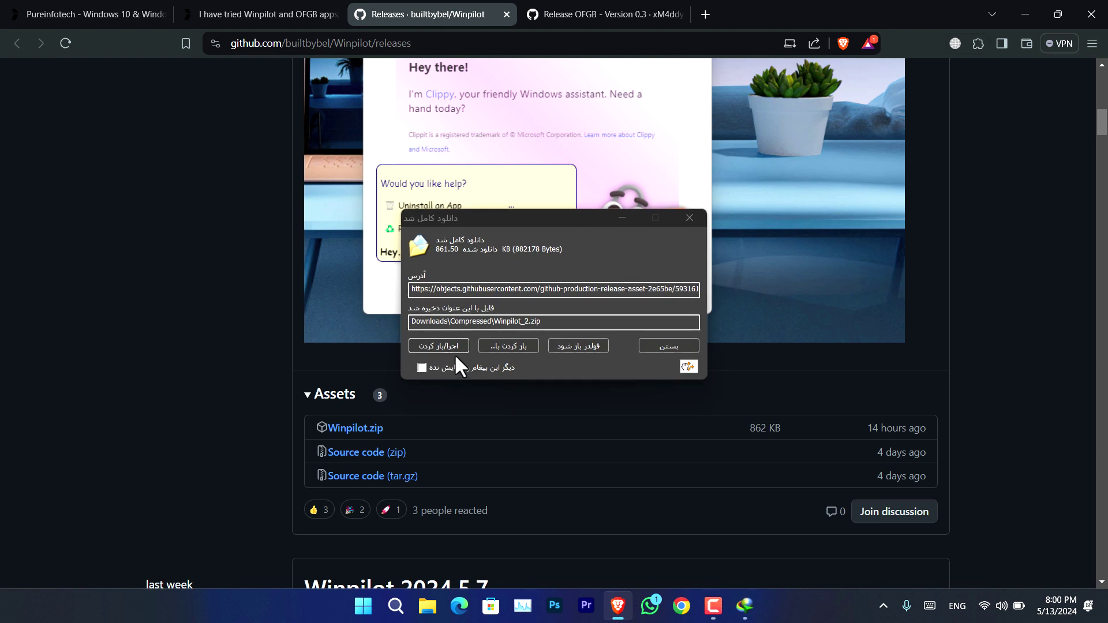
{"action": "left_click", "coordinate": [450, 348]}
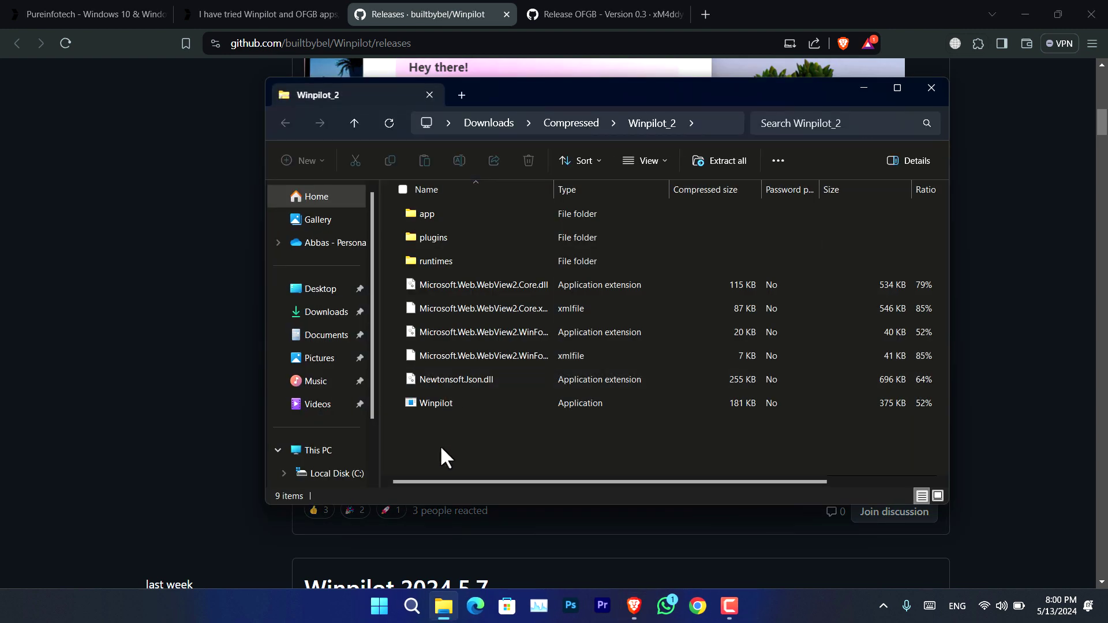
Copy all Winpilot_2 files into a new folder under Downloads\Compressed.
{"action": "left_click_drag", "start_coordinate": [440, 445], "coordinate": [436, 216]}
{"action": "right_click", "coordinate": [439, 219]}
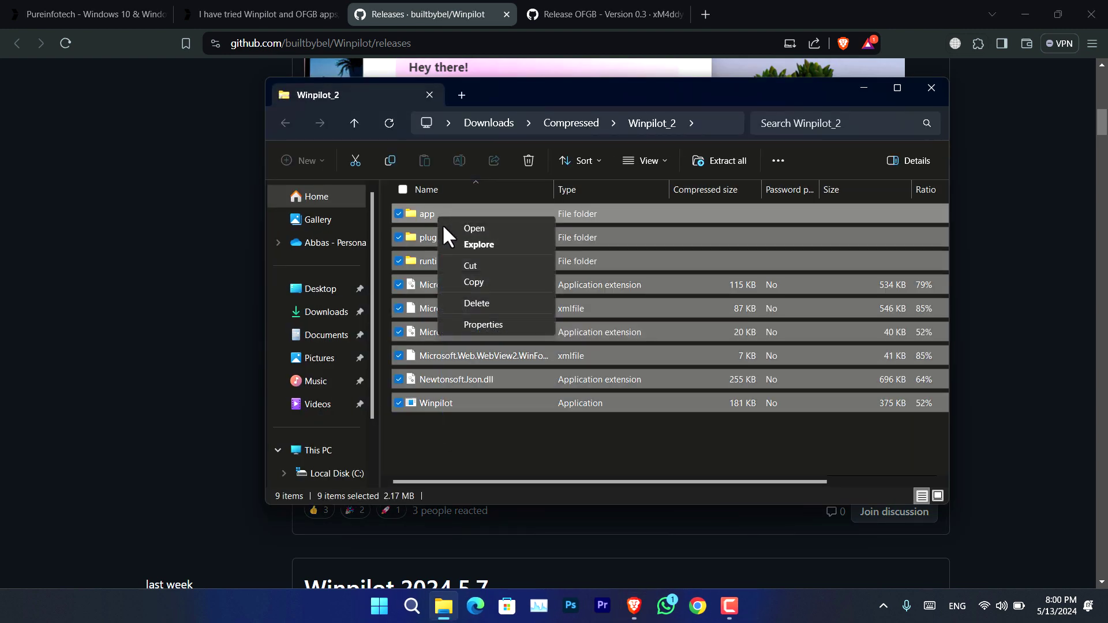
{"action": "left_click", "coordinate": [467, 281]}
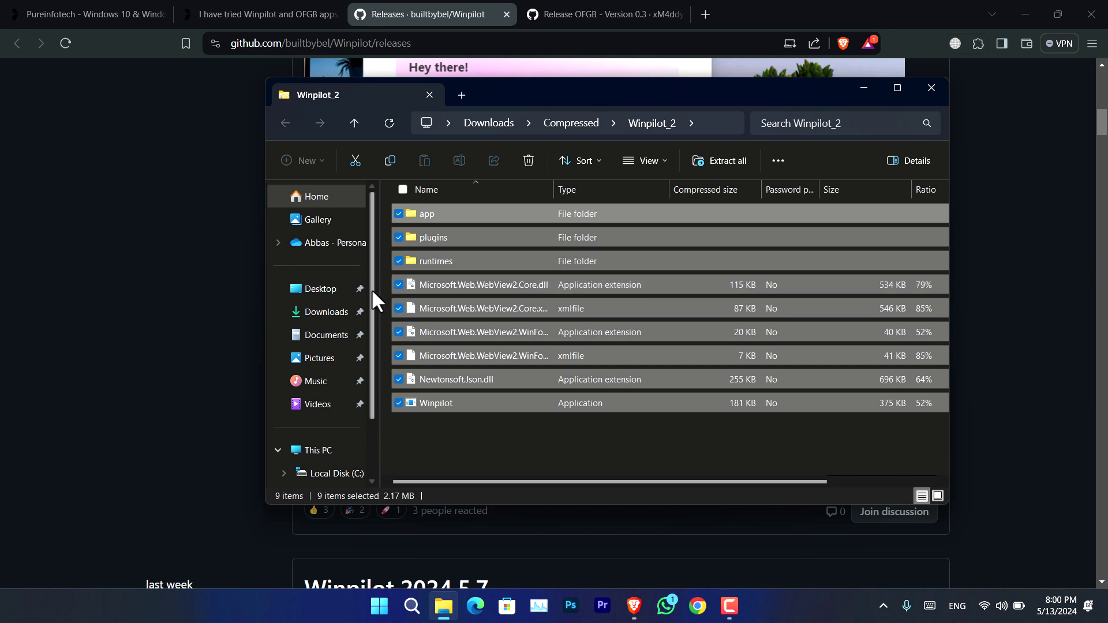
{"action": "left_click", "coordinate": [341, 326]}
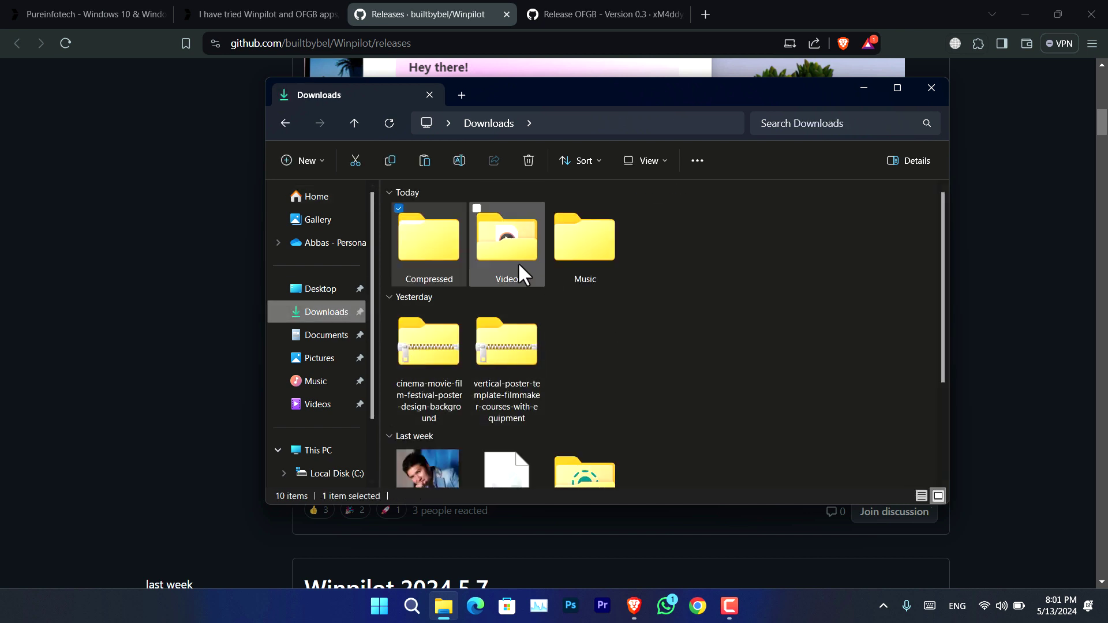
{"action": "double_click", "coordinate": [446, 257]}
{"action": "left_click", "coordinate": [306, 160]}
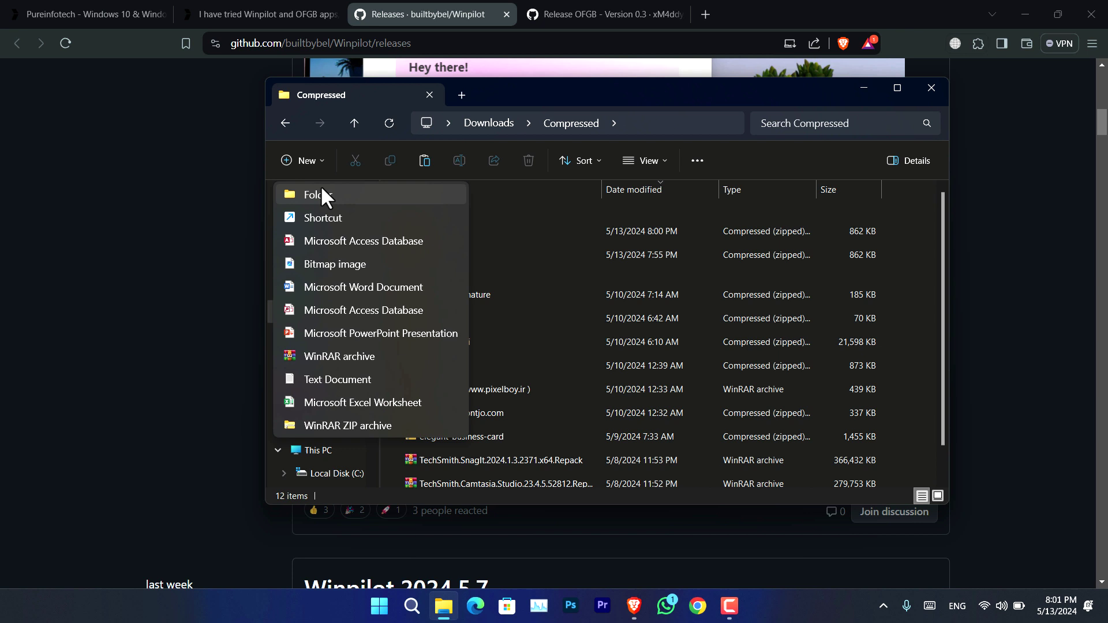
{"action": "left_click", "coordinate": [321, 185]}
{"action": "double_click", "coordinate": [411, 276]}
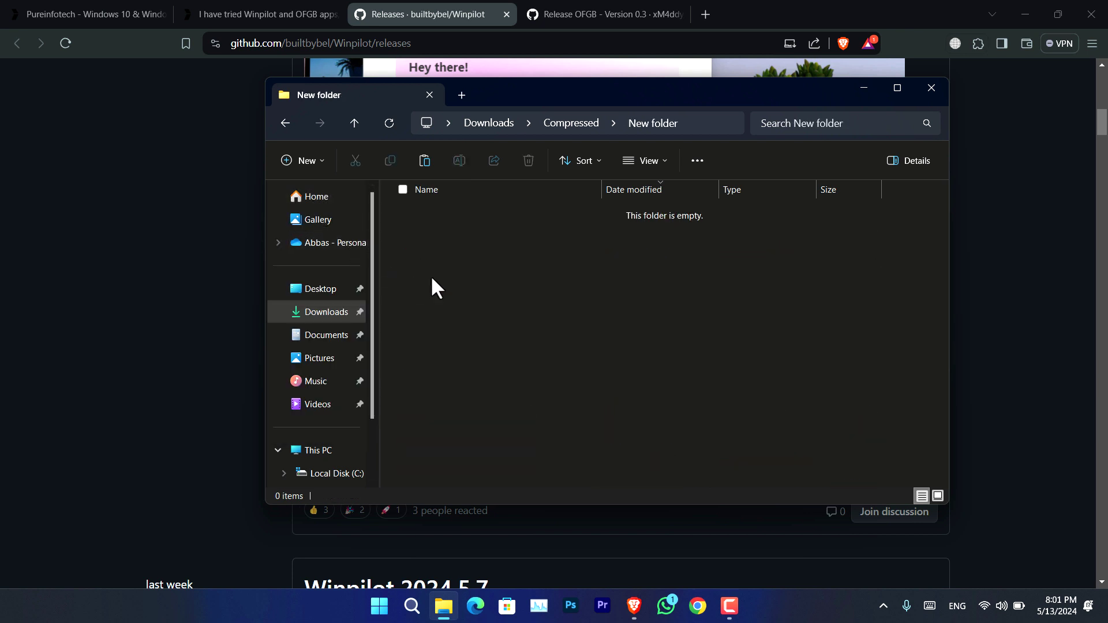
{"action": "right_click", "coordinate": [479, 274]}
{"action": "left_click", "coordinate": [458, 353]}
Show the pasted files as large icons, refresh the folder, and launch Winpilot.
{"action": "left_click", "coordinate": [441, 480]}
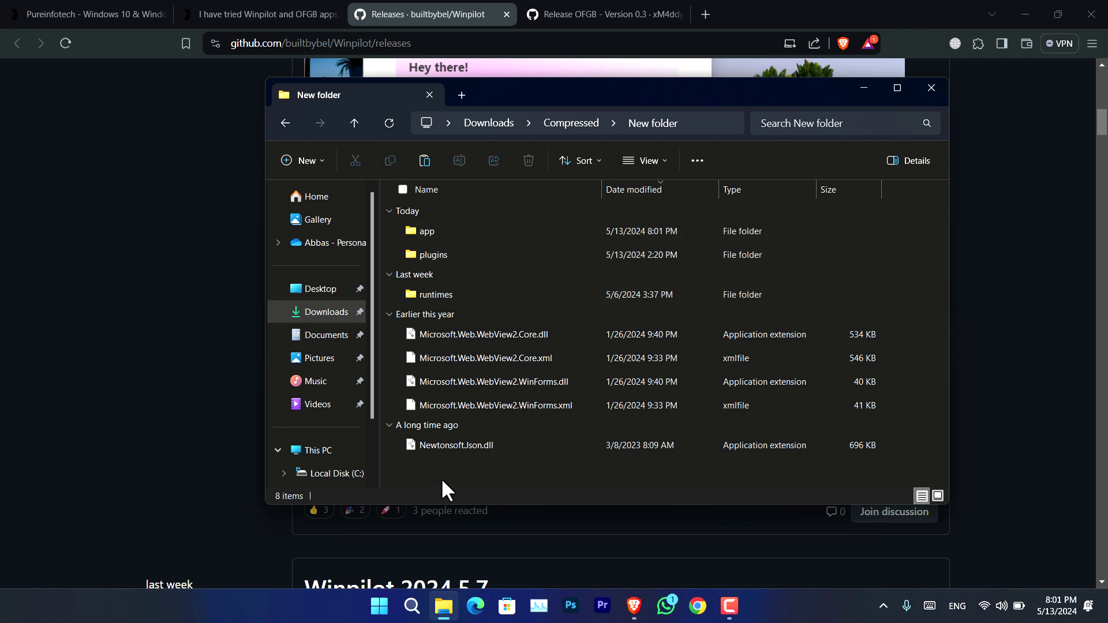
{"action": "left_click", "coordinate": [938, 495]}
{"action": "scroll", "coordinate": [902, 389], "scroll_direction": "down", "scroll_amount": 3}
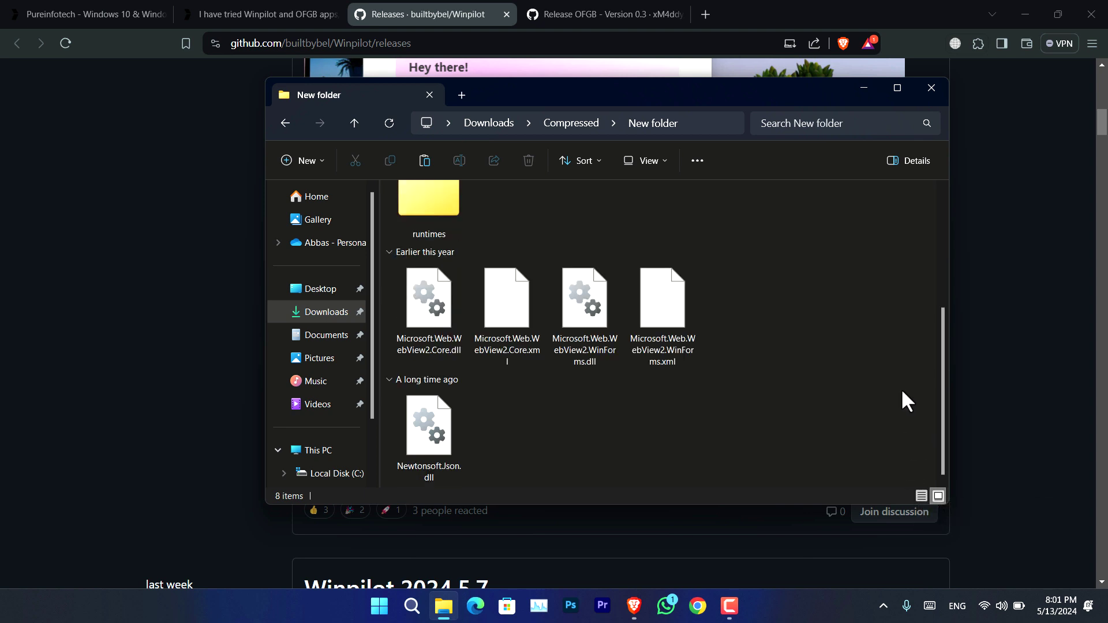
{"action": "scroll", "coordinate": [901, 389], "scroll_direction": "up", "scroll_amount": 2}
{"action": "scroll", "coordinate": [894, 400], "scroll_direction": "down", "scroll_amount": 2}
{"action": "right_click", "coordinate": [676, 424]}
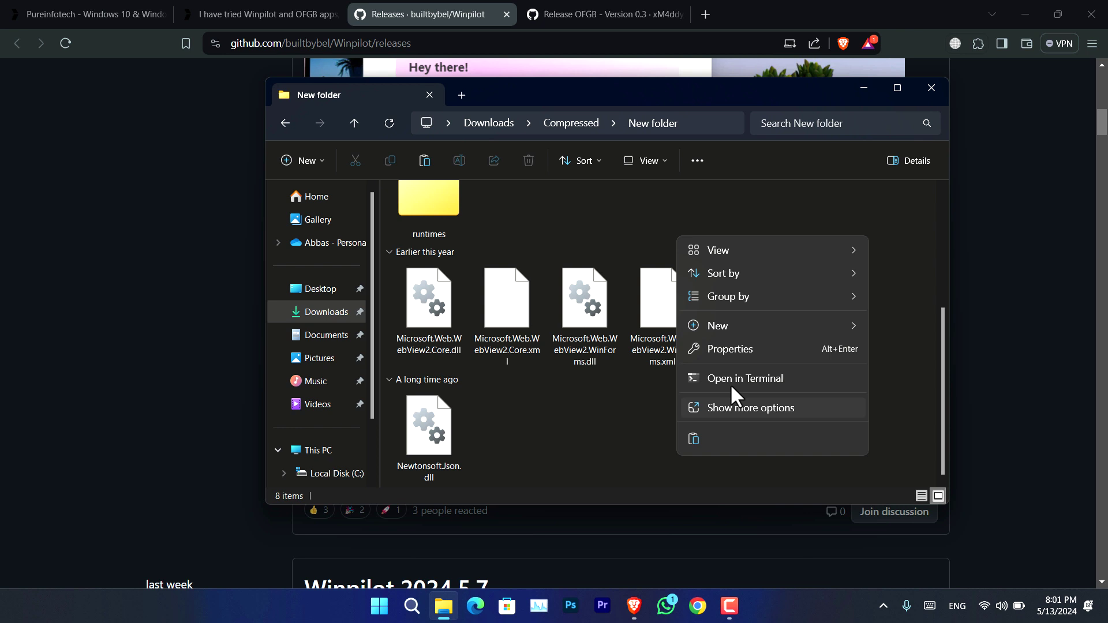
{"action": "left_click", "coordinate": [720, 411]}
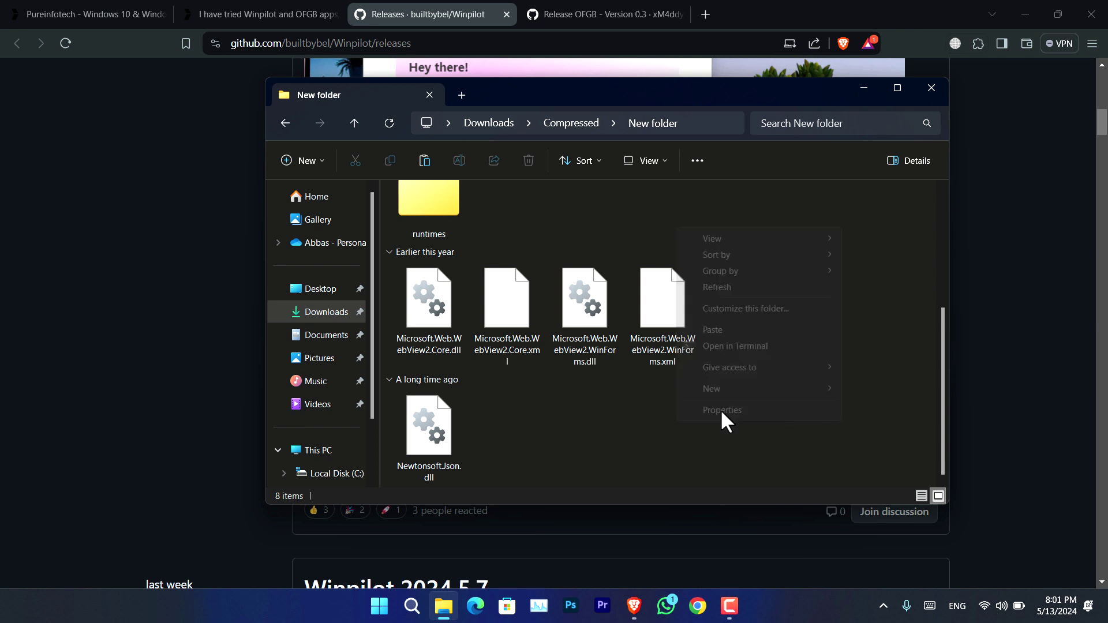
{"action": "left_click", "coordinate": [739, 287]}
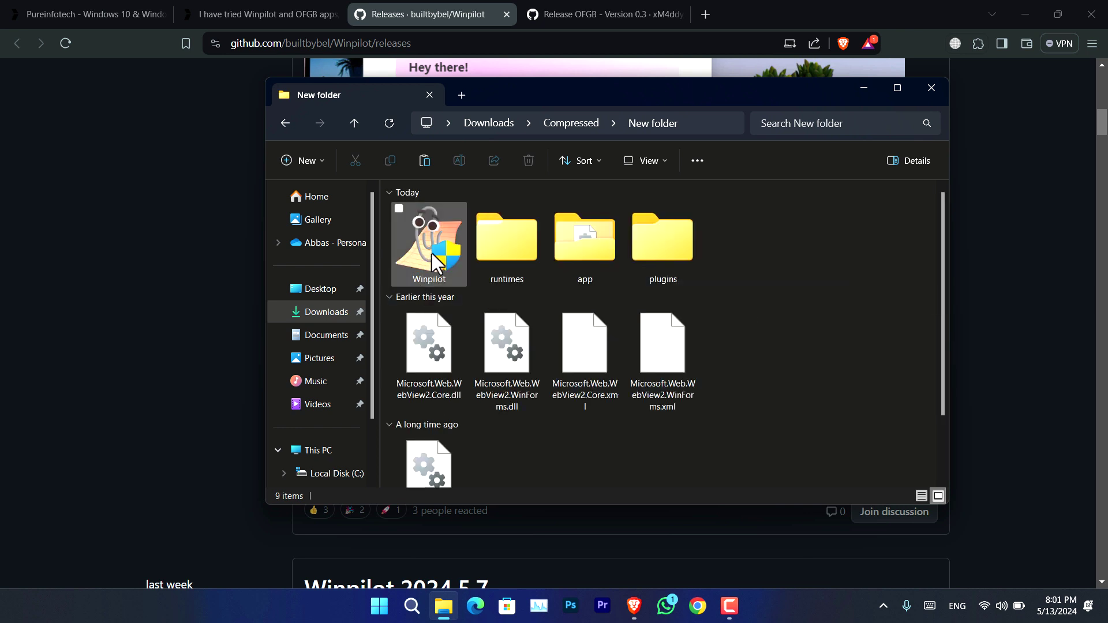
{"action": "double_click", "coordinate": [429, 242]}
Minimize the browser, launch Winpilot from New folder, and maximize its window.
{"action": "left_click", "coordinate": [1010, 17]}
{"action": "left_click", "coordinate": [1010, 24]}
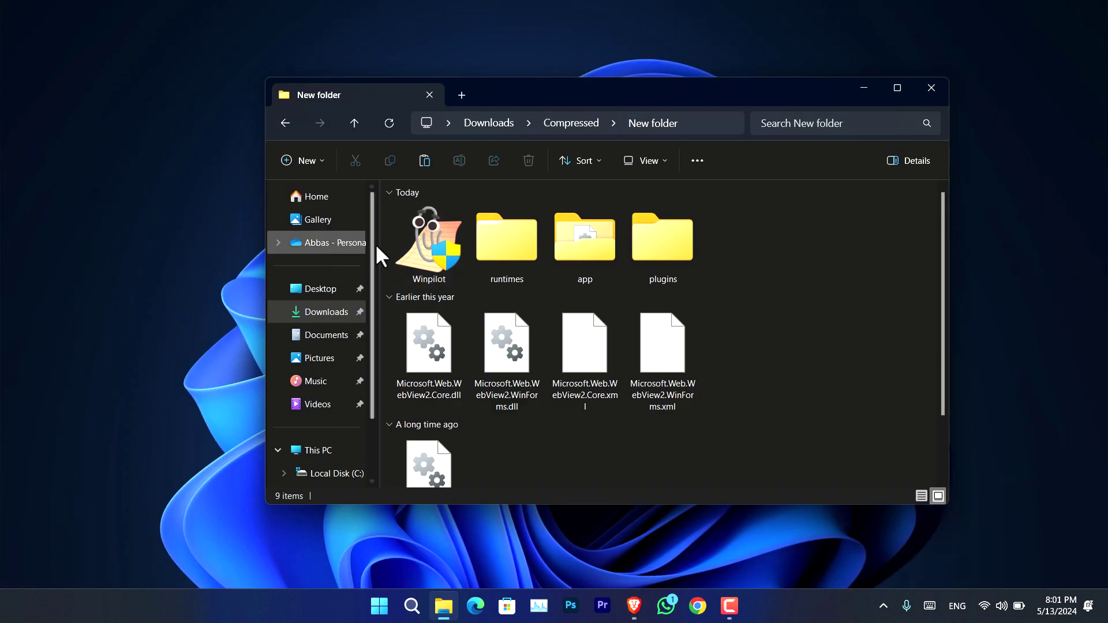
{"action": "double_click", "coordinate": [429, 254]}
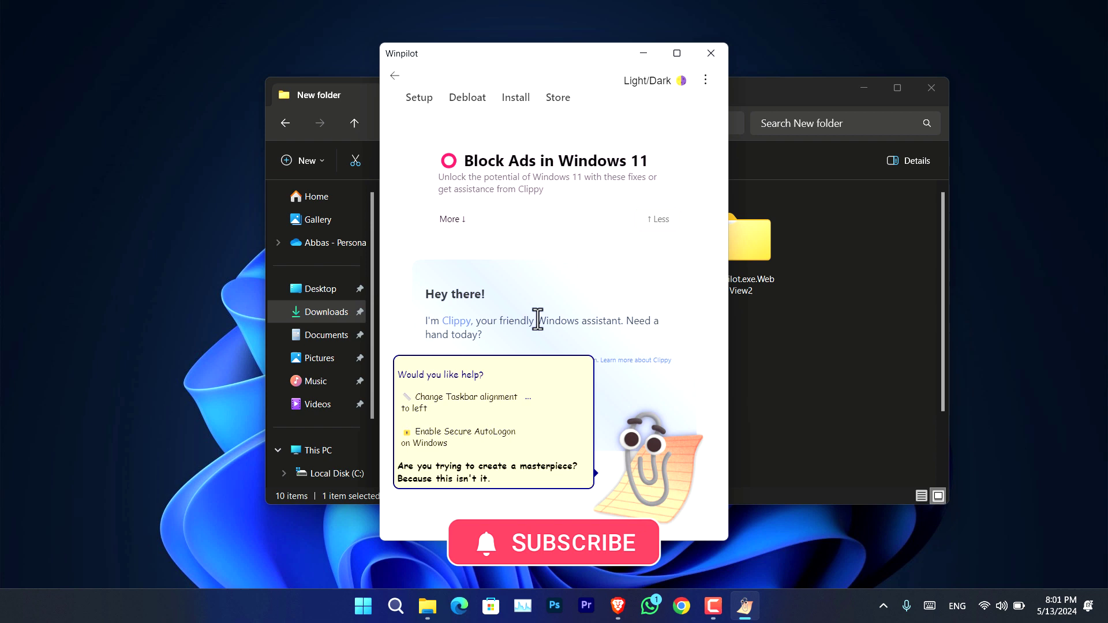
{"action": "left_click", "coordinate": [678, 54]}
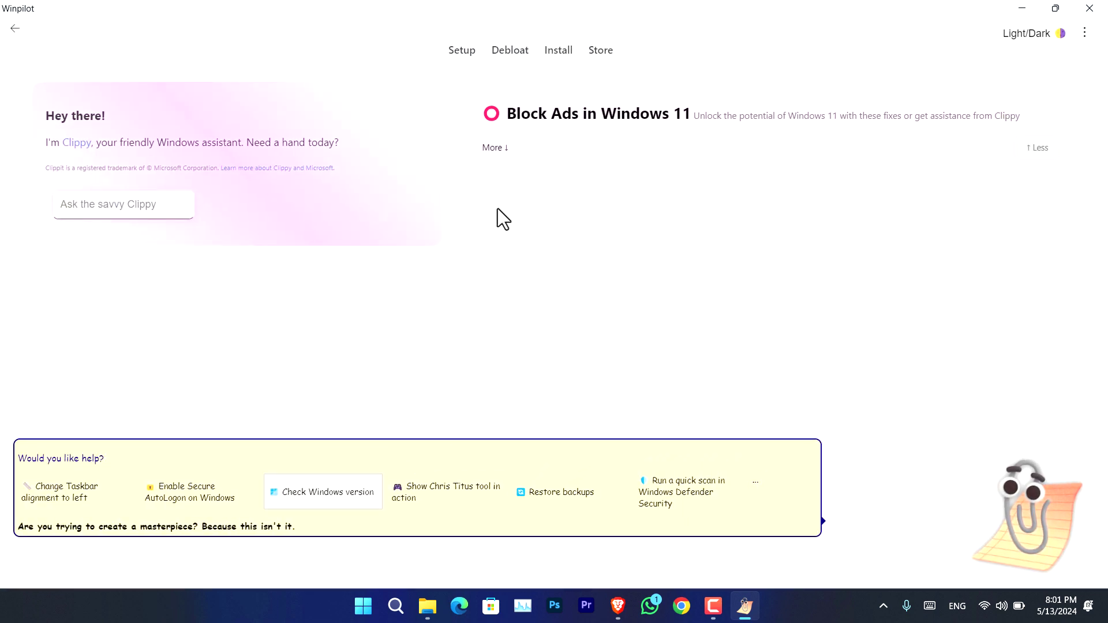
Open Block Ads in Windows 11 and turn off Welcome Experience through File Explorer Ads.
{"action": "left_click", "coordinate": [614, 121]}
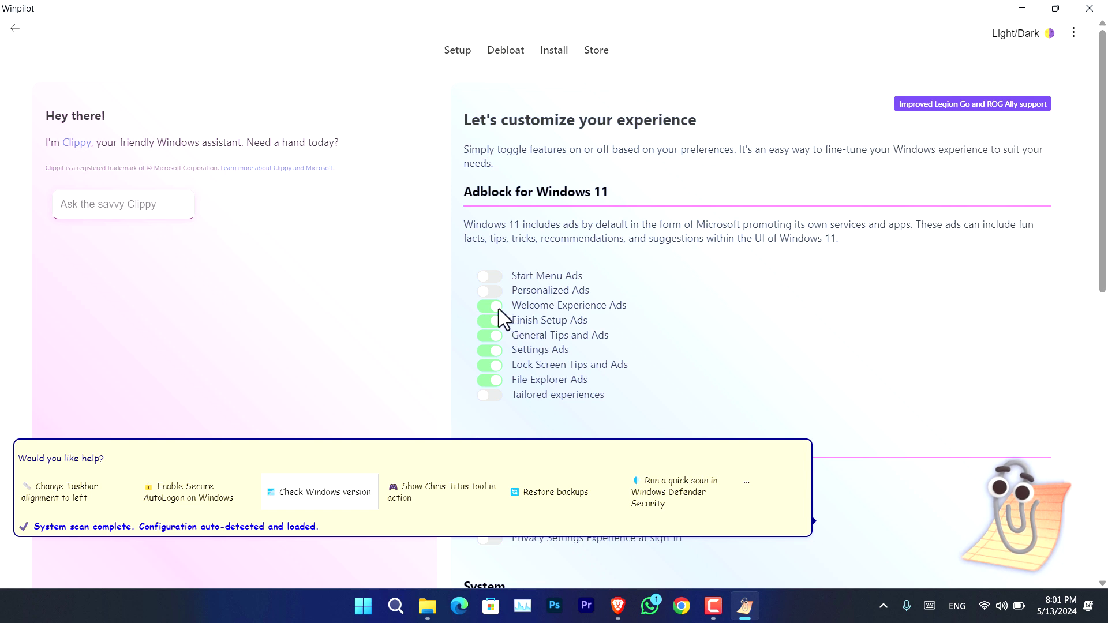
{"action": "left_click", "coordinate": [499, 309]}
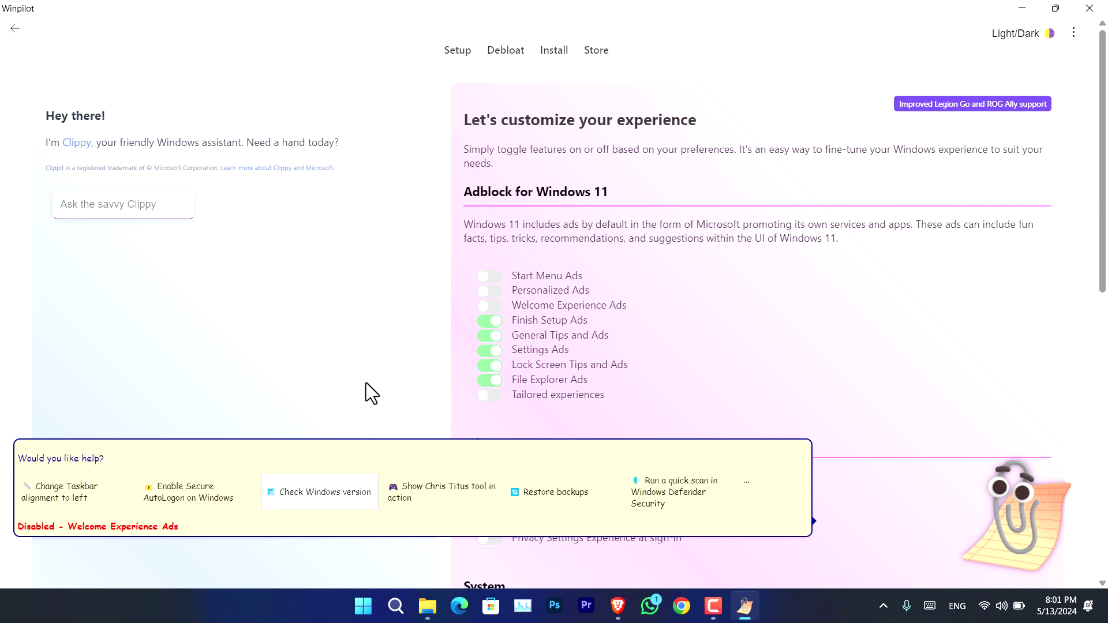
{"action": "left_click", "coordinate": [486, 322]}
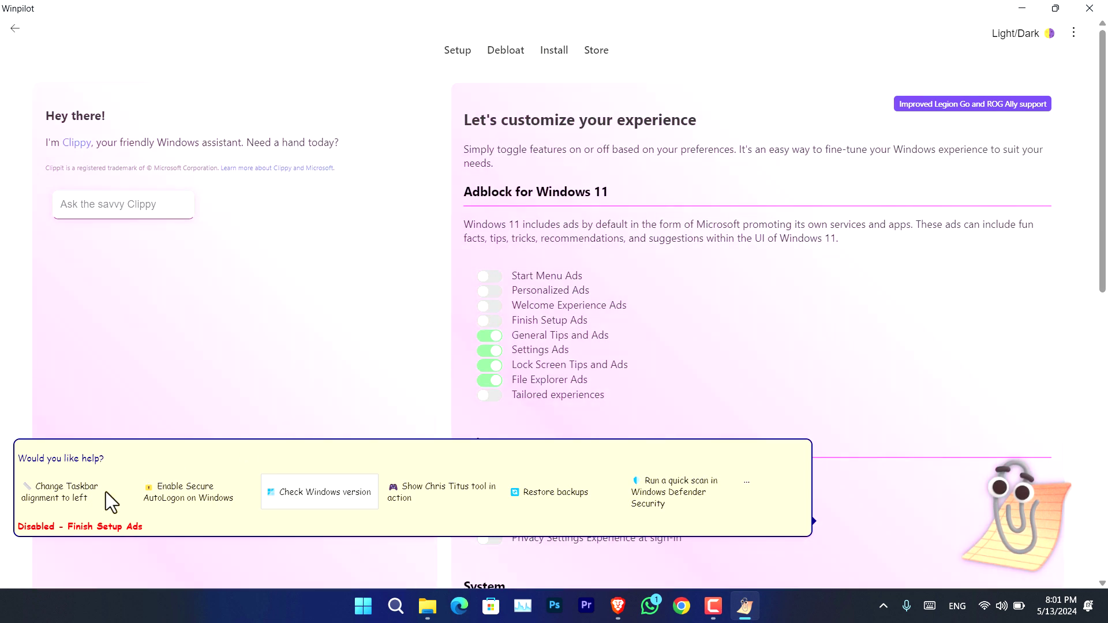
{"action": "left_click", "coordinate": [490, 337]}
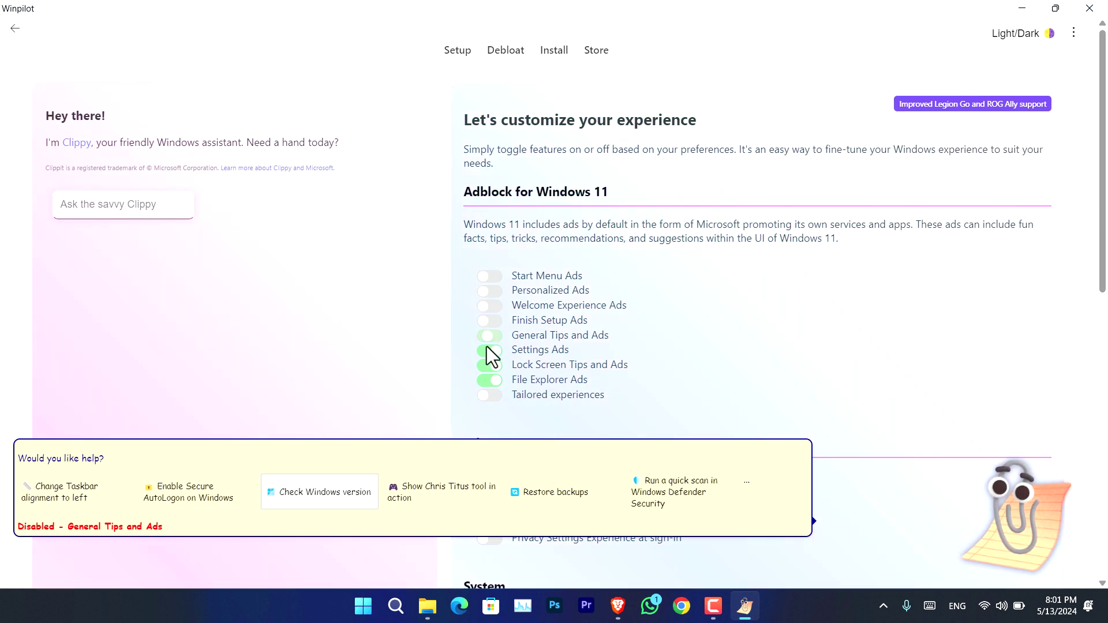
{"action": "left_click", "coordinate": [486, 350]}
{"action": "left_click", "coordinate": [480, 367]}
{"action": "left_click", "coordinate": [480, 382]}
Turn File Explorer Ads through Personalized Ads back on, then close Winpilot.
{"action": "left_click", "coordinate": [490, 378]}
{"action": "left_click", "coordinate": [493, 365]}
{"action": "left_click", "coordinate": [494, 348]}
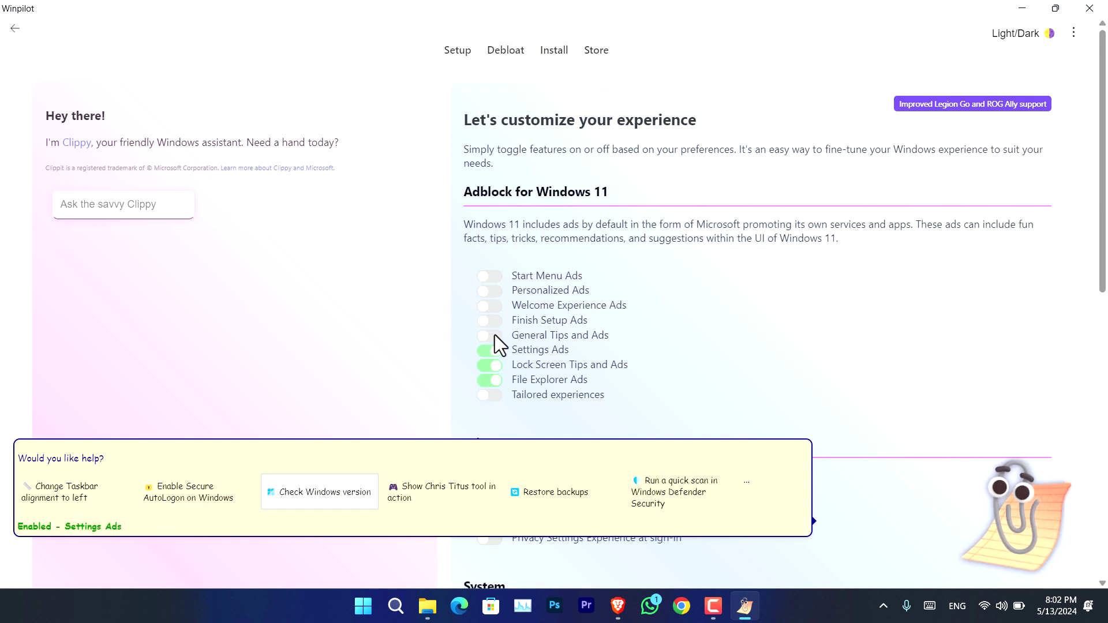
{"action": "left_click", "coordinate": [495, 335]}
{"action": "left_click", "coordinate": [495, 321]}
{"action": "left_click", "coordinate": [490, 305]}
{"action": "left_click", "coordinate": [494, 291]}
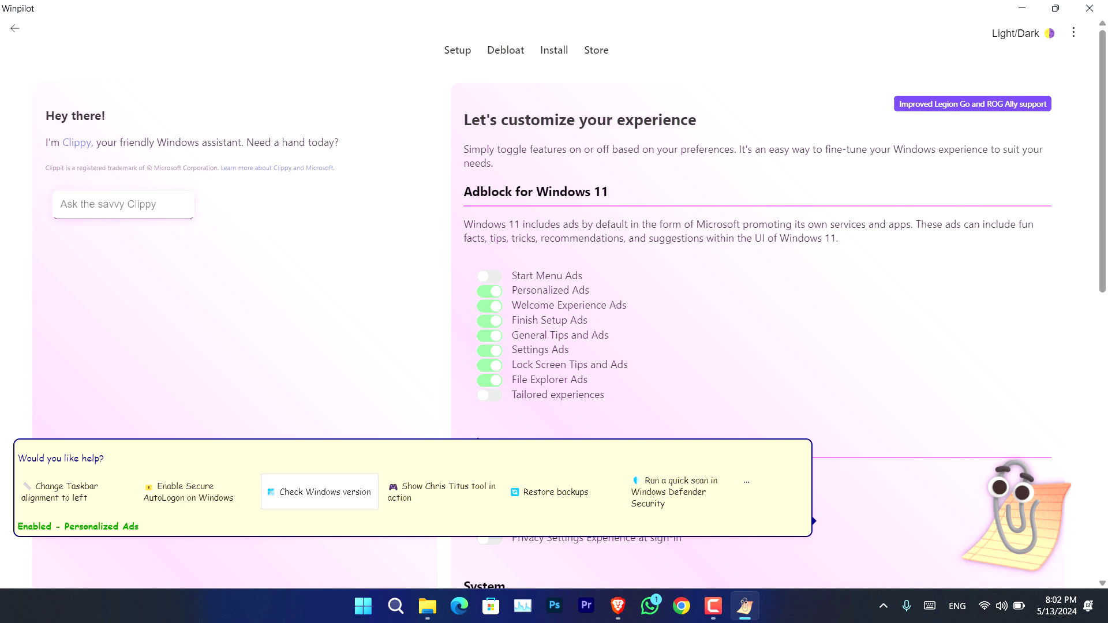
{"action": "left_click", "coordinate": [1090, 8]}
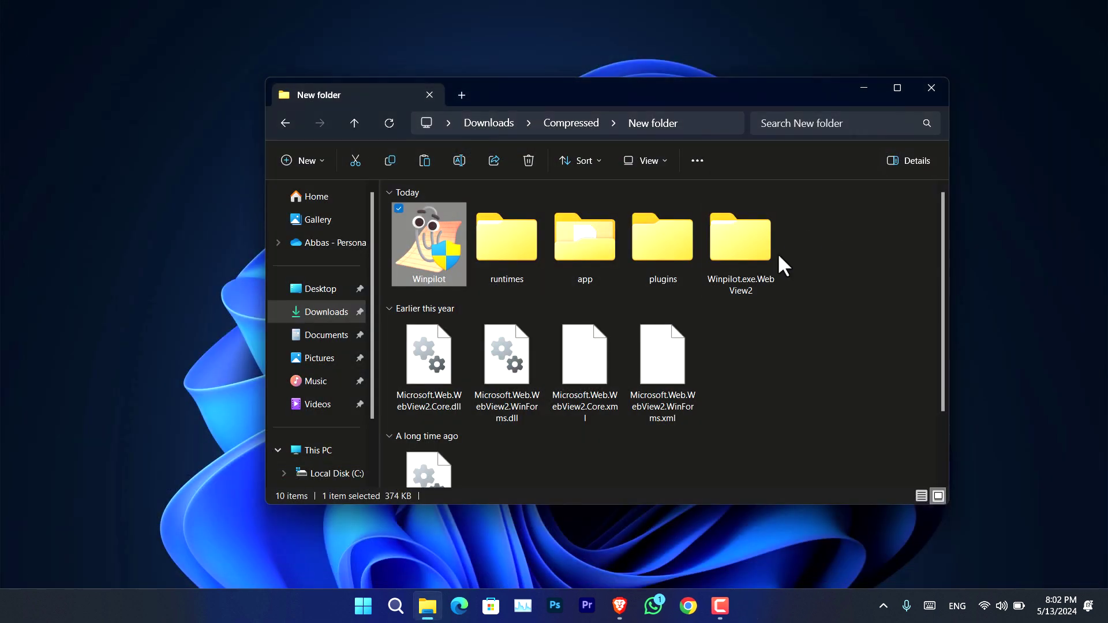
Close File Explorer and scroll the OFGB Version 0.3 release to OFGB-Deps.exe and OFGB.exe.
{"action": "left_click", "coordinate": [944, 85]}
{"action": "left_click", "coordinate": [634, 606]}
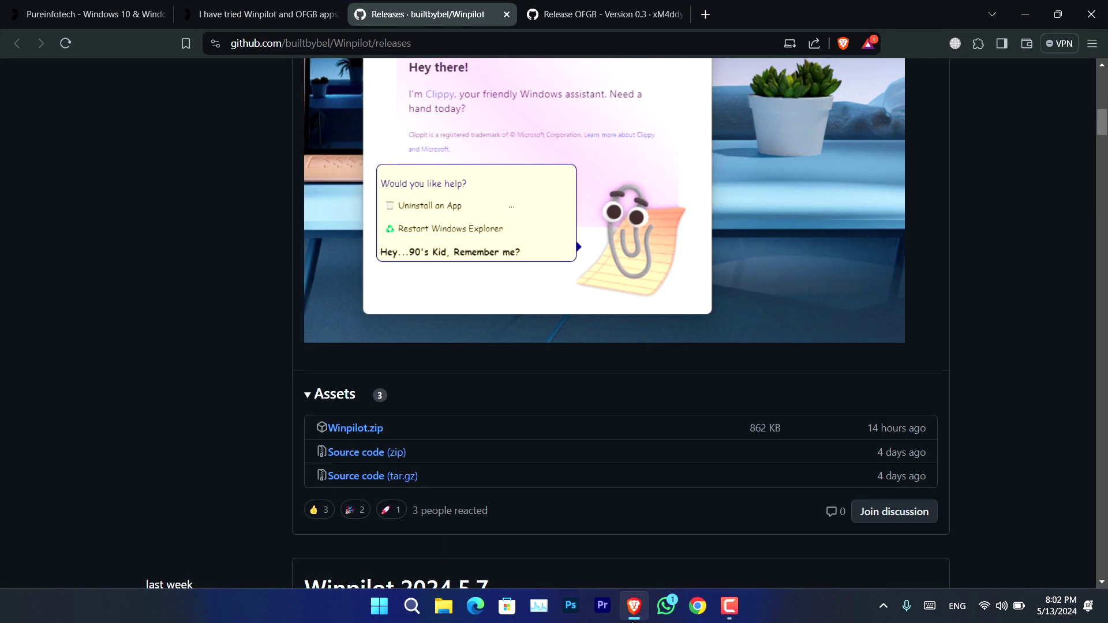
{"action": "left_click", "coordinate": [541, 14]}
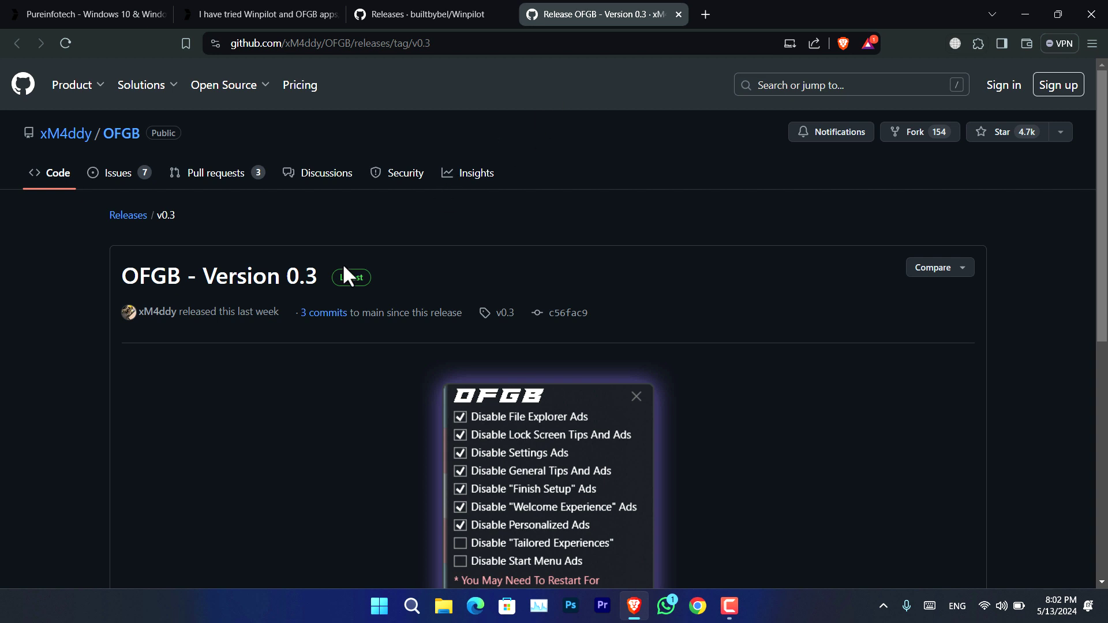
{"action": "left_click_drag", "start_coordinate": [1103, 94], "coordinate": [1104, 347]}
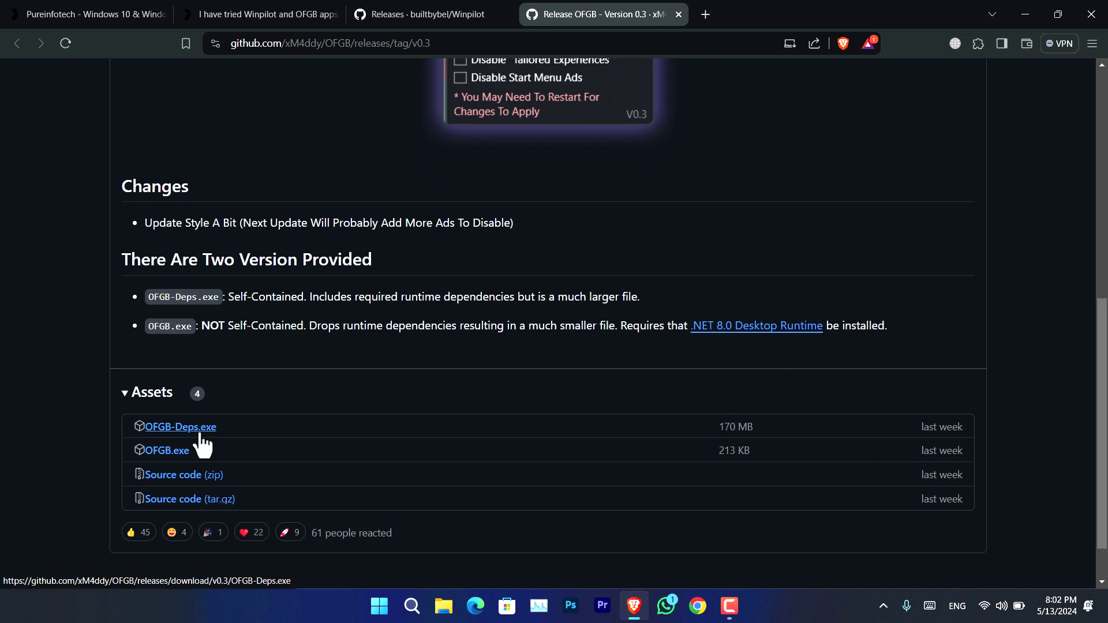
Download and run OFGB.exe via IDM, then install the required .NET 8.0.4 Desktop Runtime.
{"action": "left_click", "coordinate": [173, 450]}
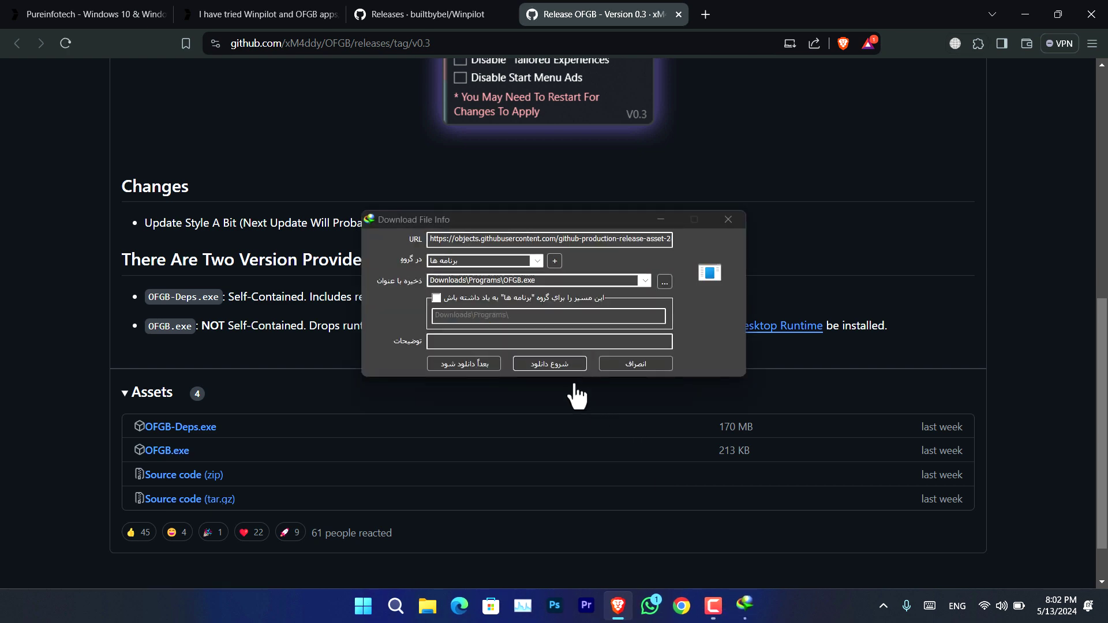
{"action": "left_click", "coordinate": [568, 364]}
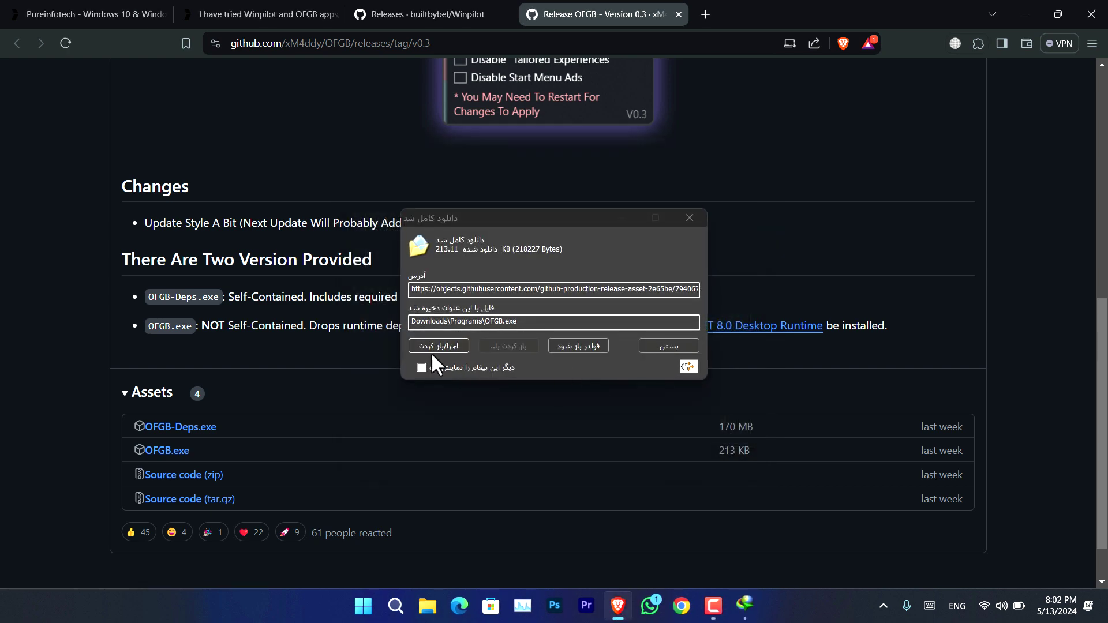
{"action": "left_click", "coordinate": [432, 346]}
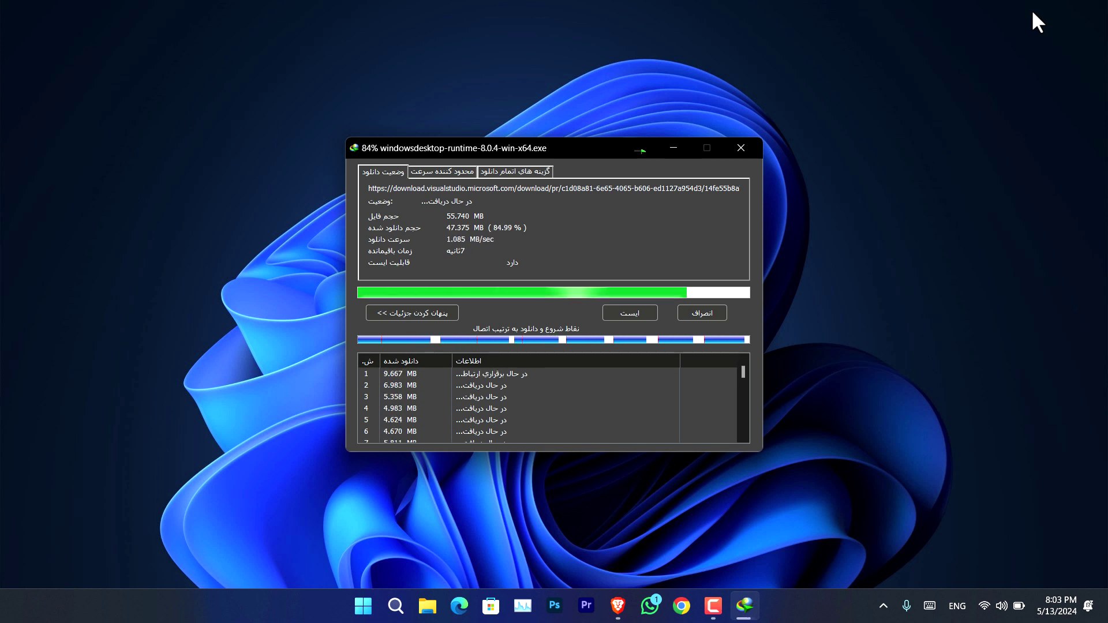
{"action": "left_click", "coordinate": [444, 346]}
{"action": "left_click", "coordinate": [658, 441]}
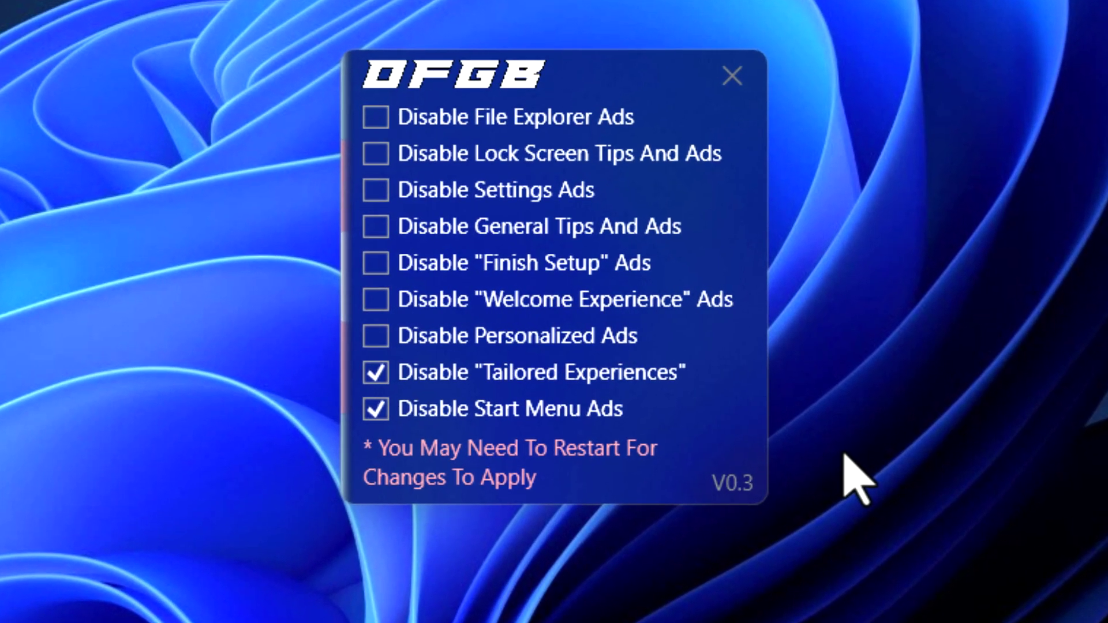
Tick the File Explorer, Lock Screen Tips, Settings, General Tips and Finish Setup Ads boxes.
{"action": "left_click", "coordinate": [491, 129]}
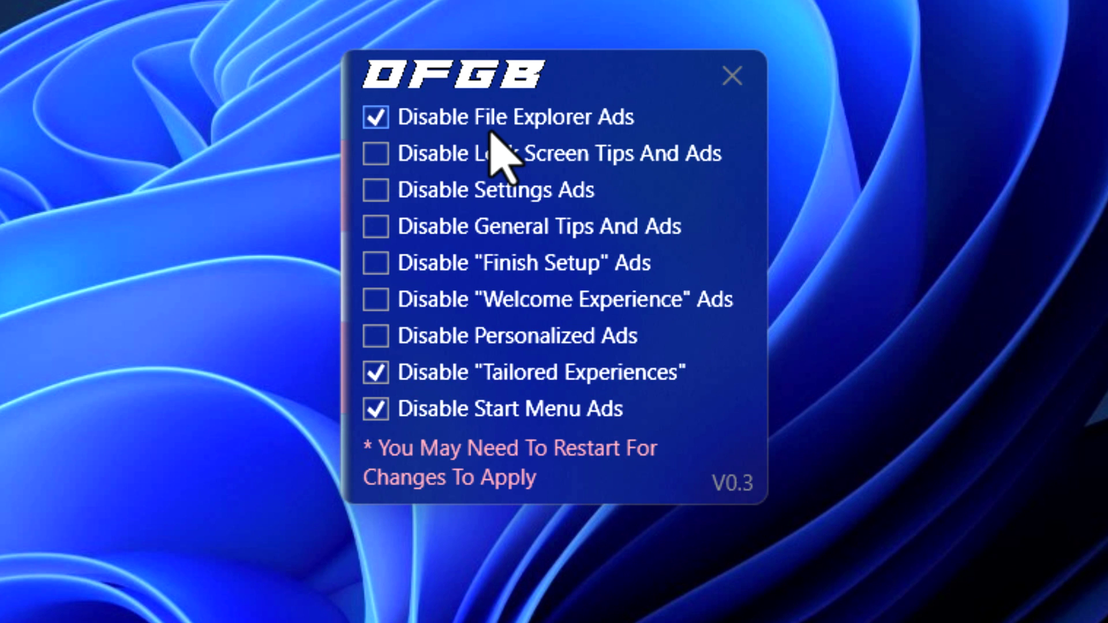
{"action": "left_click", "coordinate": [472, 162]}
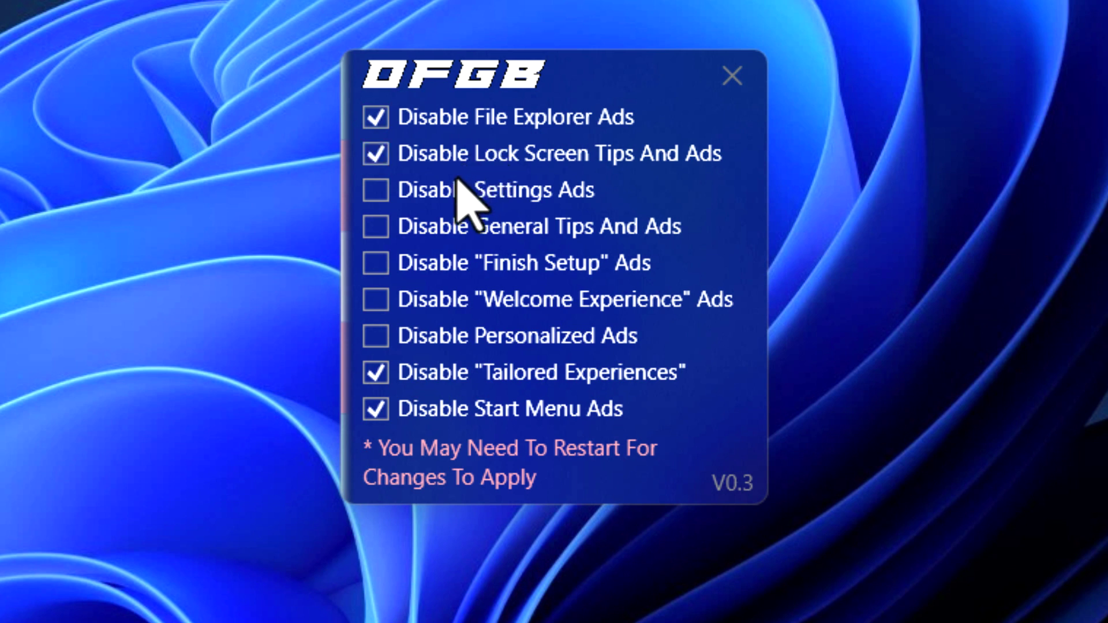
{"action": "left_click", "coordinate": [454, 190]}
{"action": "left_click", "coordinate": [438, 230]}
{"action": "left_click", "coordinate": [434, 264]}
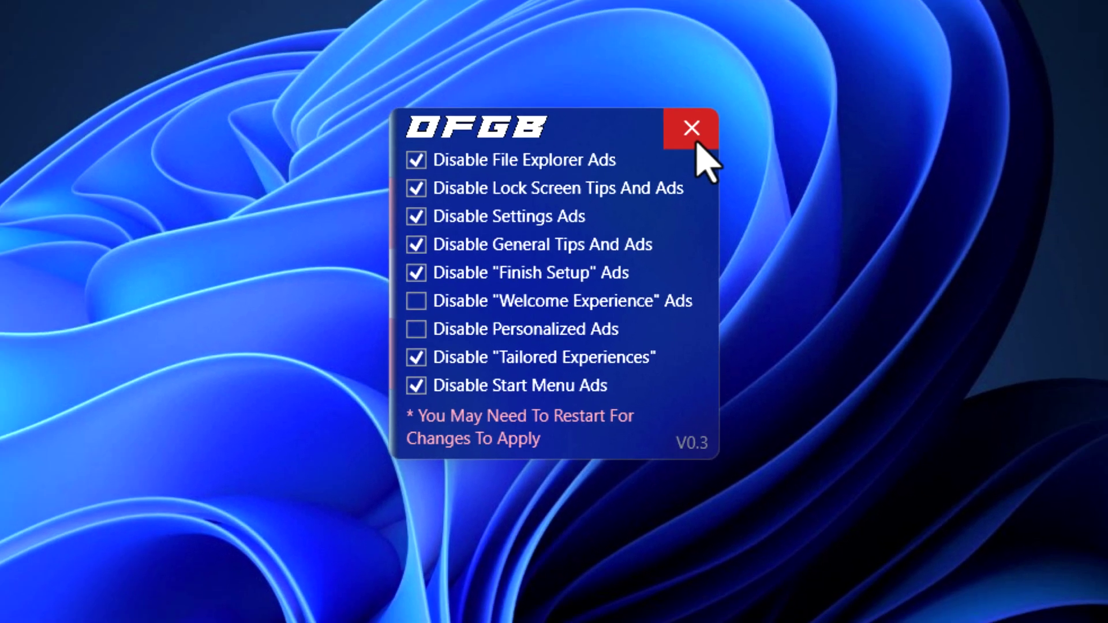
Close OFGB and scroll through the OFGB release page in Brave.
{"action": "left_click", "coordinate": [735, 78]}
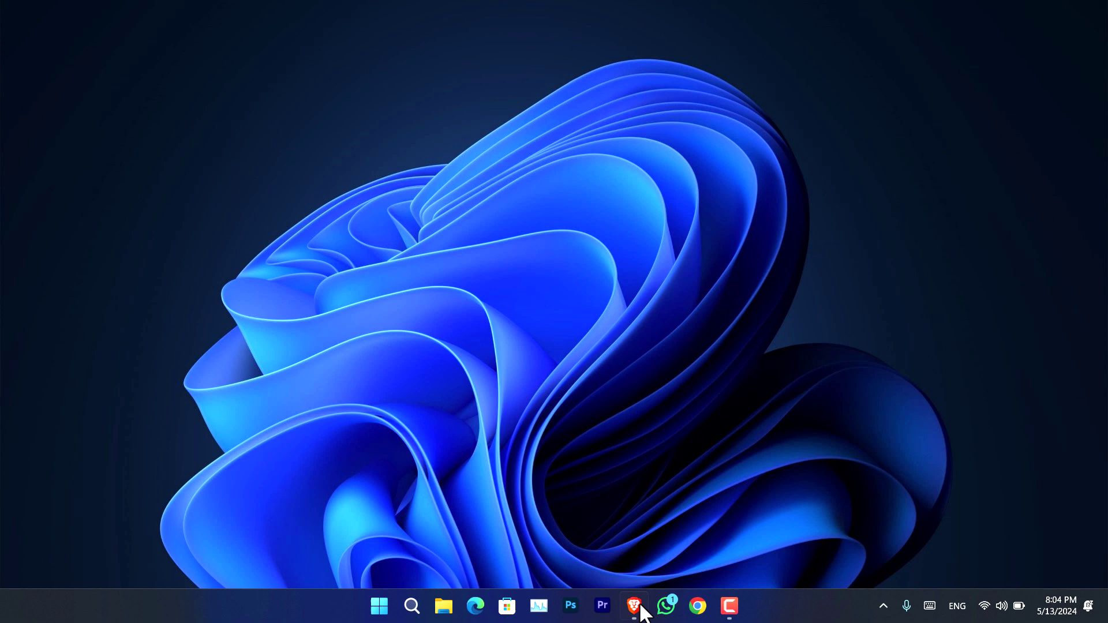
{"action": "left_click", "coordinate": [638, 606]}
{"action": "left_click", "coordinate": [611, 17]}
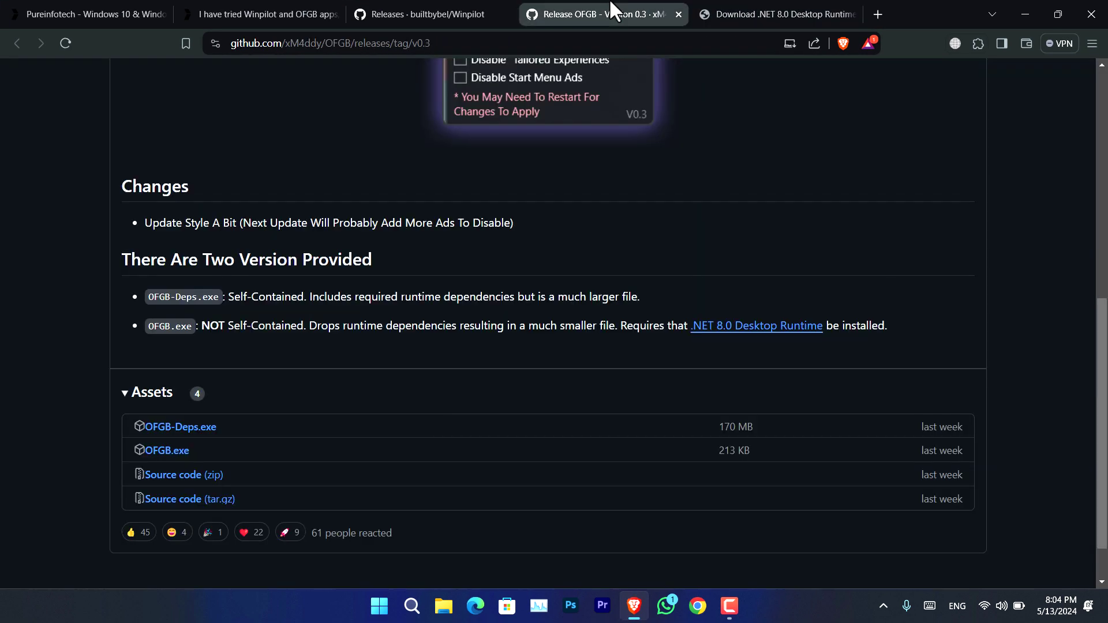
{"action": "scroll", "coordinate": [847, 296], "scroll_direction": "down", "scroll_amount": 1}
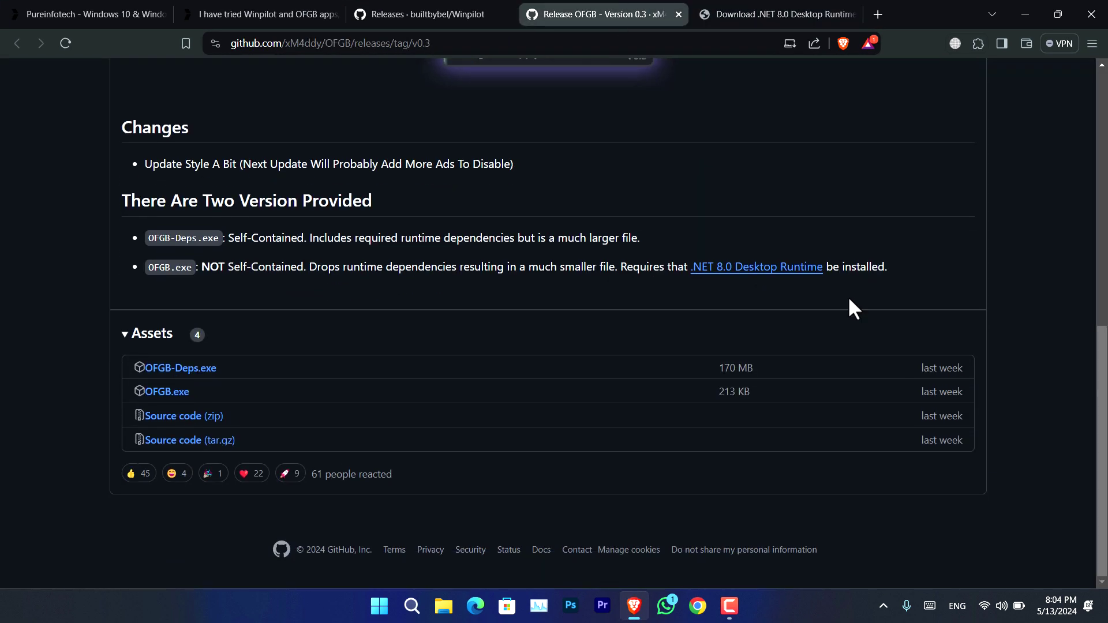
{"action": "scroll", "coordinate": [1106, 283], "scroll_direction": "up", "scroll_amount": 1}
{"action": "left_click_drag", "start_coordinate": [1106, 282], "coordinate": [1106, 206]}
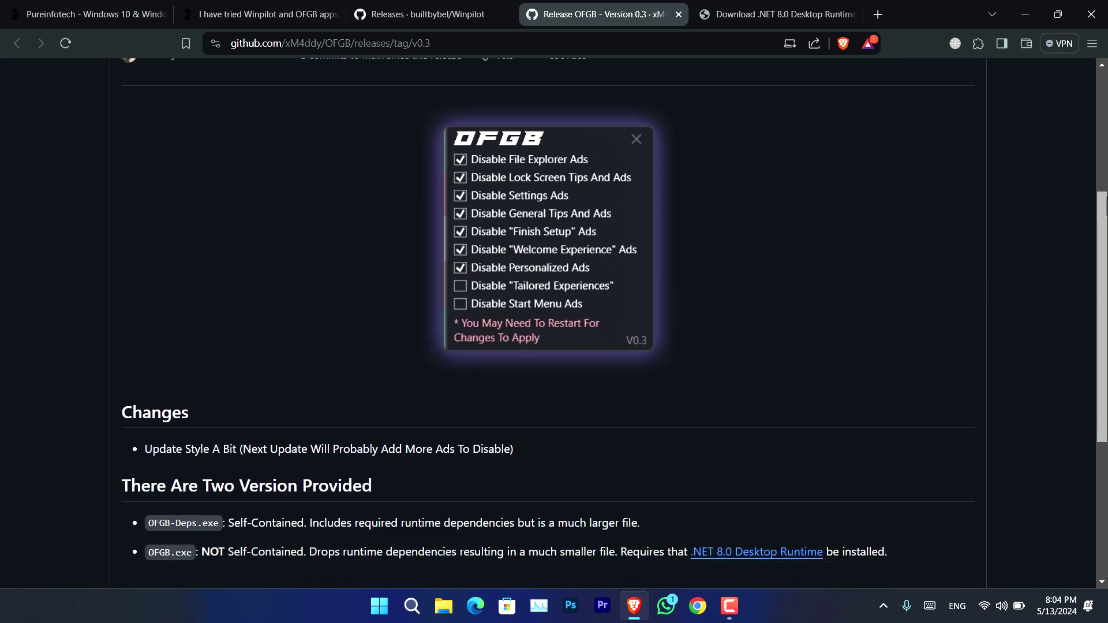
{"action": "left_click_drag", "start_coordinate": [1106, 206], "coordinate": [1105, 144]}
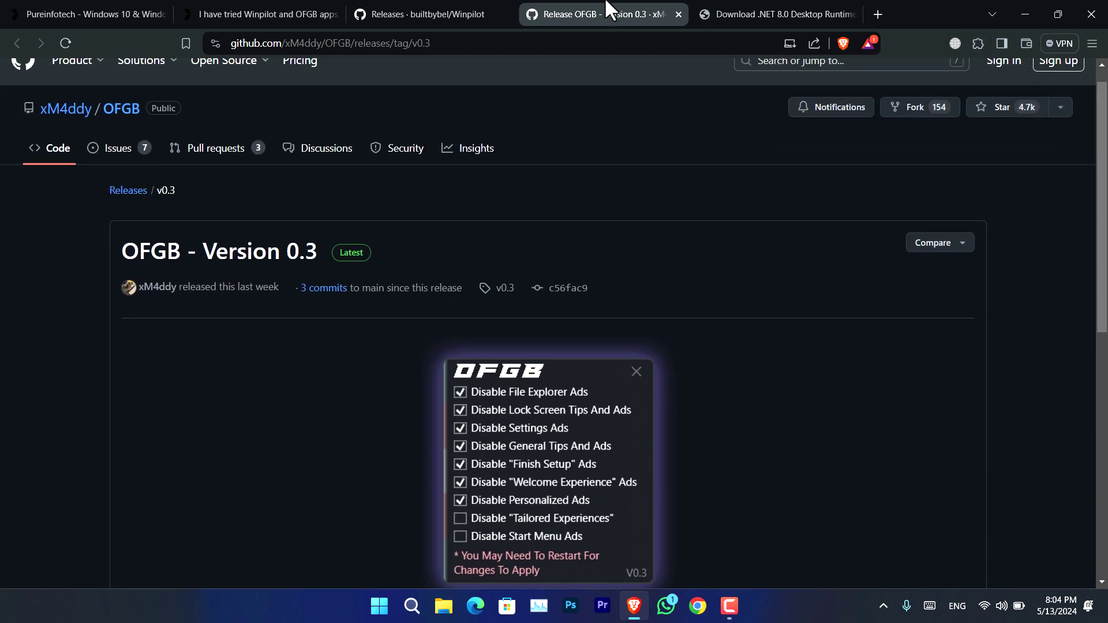
Review the Winpilot releases, Pureinfotech ad-blocker article and .NET 8.0 runtime tabs, ending on OFGB.
{"action": "left_click", "coordinate": [415, 14]}
{"action": "left_click", "coordinate": [240, 12]}
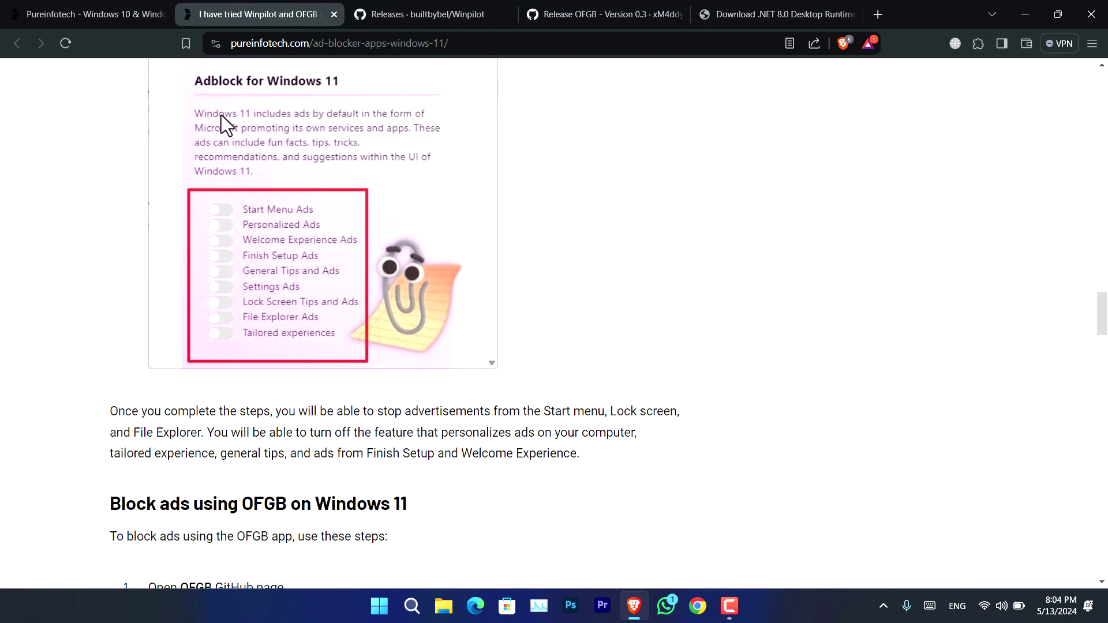
{"action": "left_click_drag", "start_coordinate": [1100, 334], "coordinate": [1106, 468]}
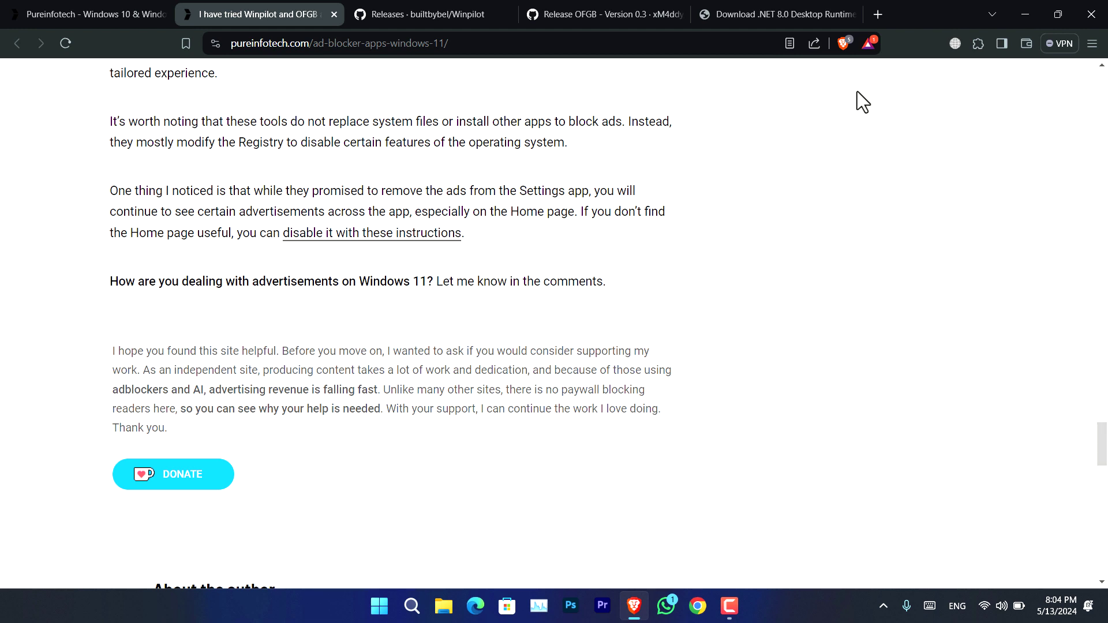
{"action": "left_click", "coordinate": [703, 11]}
{"action": "left_click", "coordinate": [624, 14]}
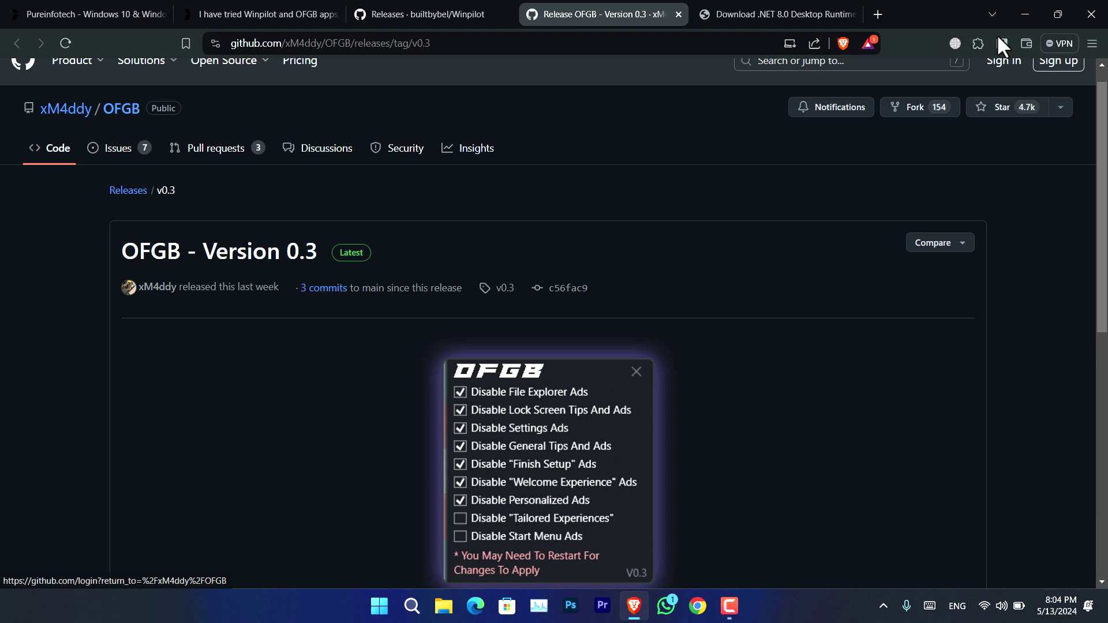
Minimize Brave and refresh the Windows desktop.
{"action": "left_click", "coordinate": [1020, 15]}
{"action": "right_click", "coordinate": [717, 137]}
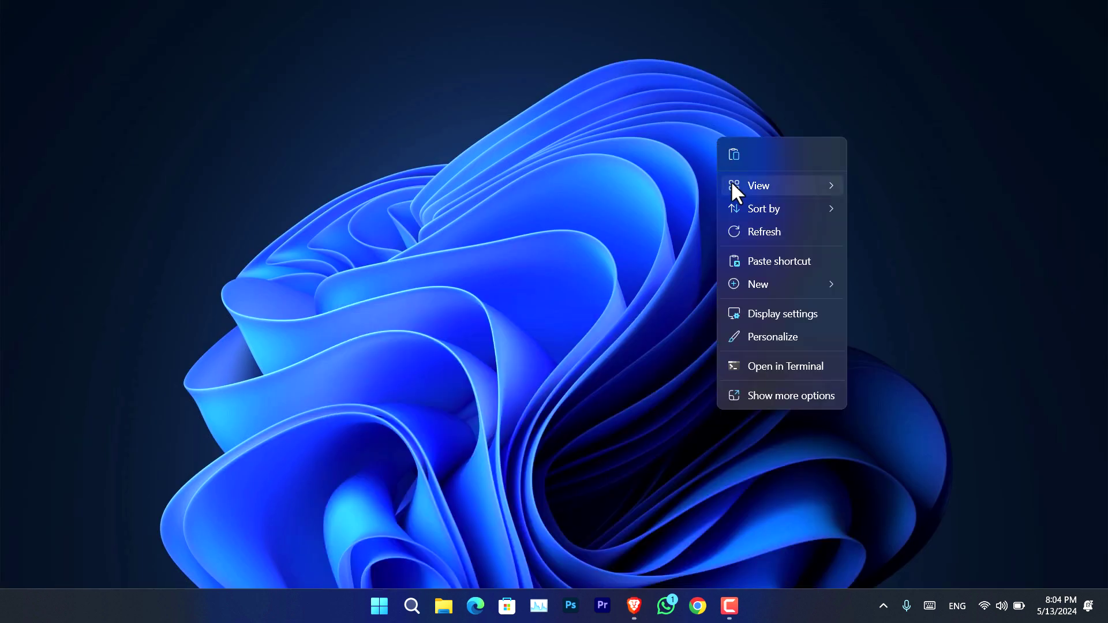
{"action": "left_click", "coordinate": [767, 231]}
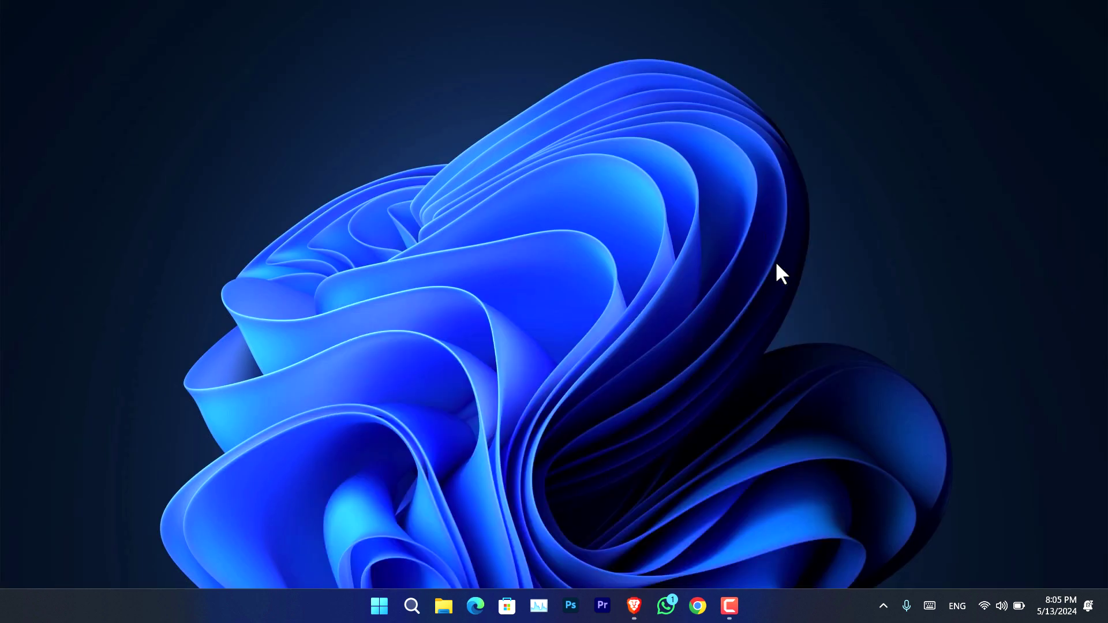